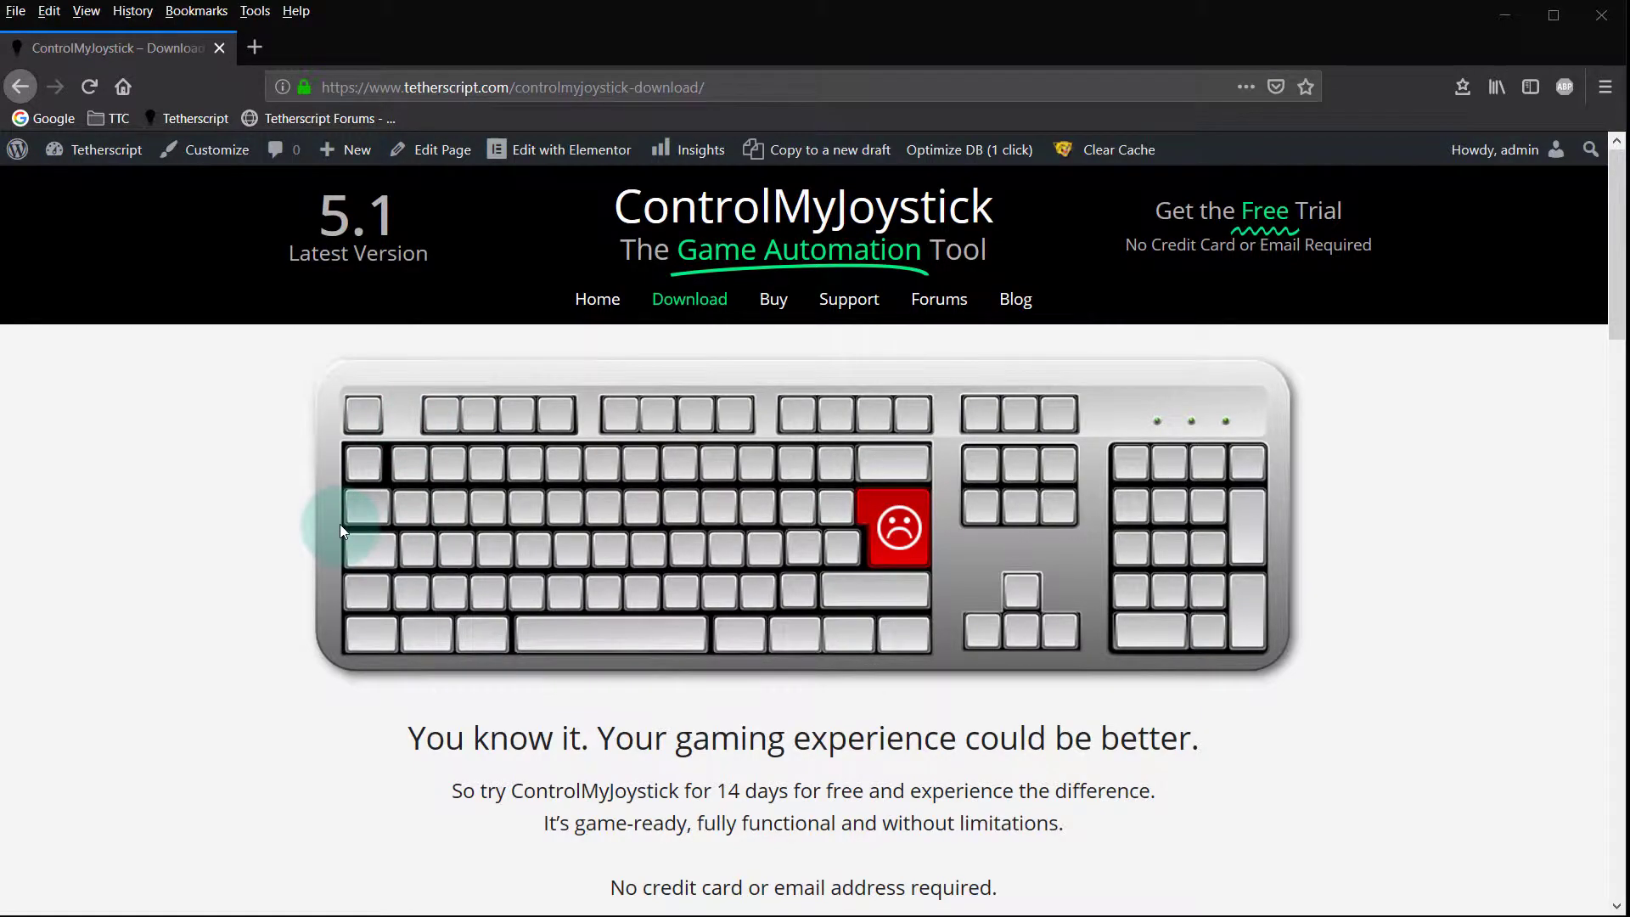
# Download ControlMyJoystick_5_1_65_80_Installer.exe from the product page and save it to Downloads
pyautogui.scroll(-8, 339, 523)
pyautogui.scroll(8, 348, 518)
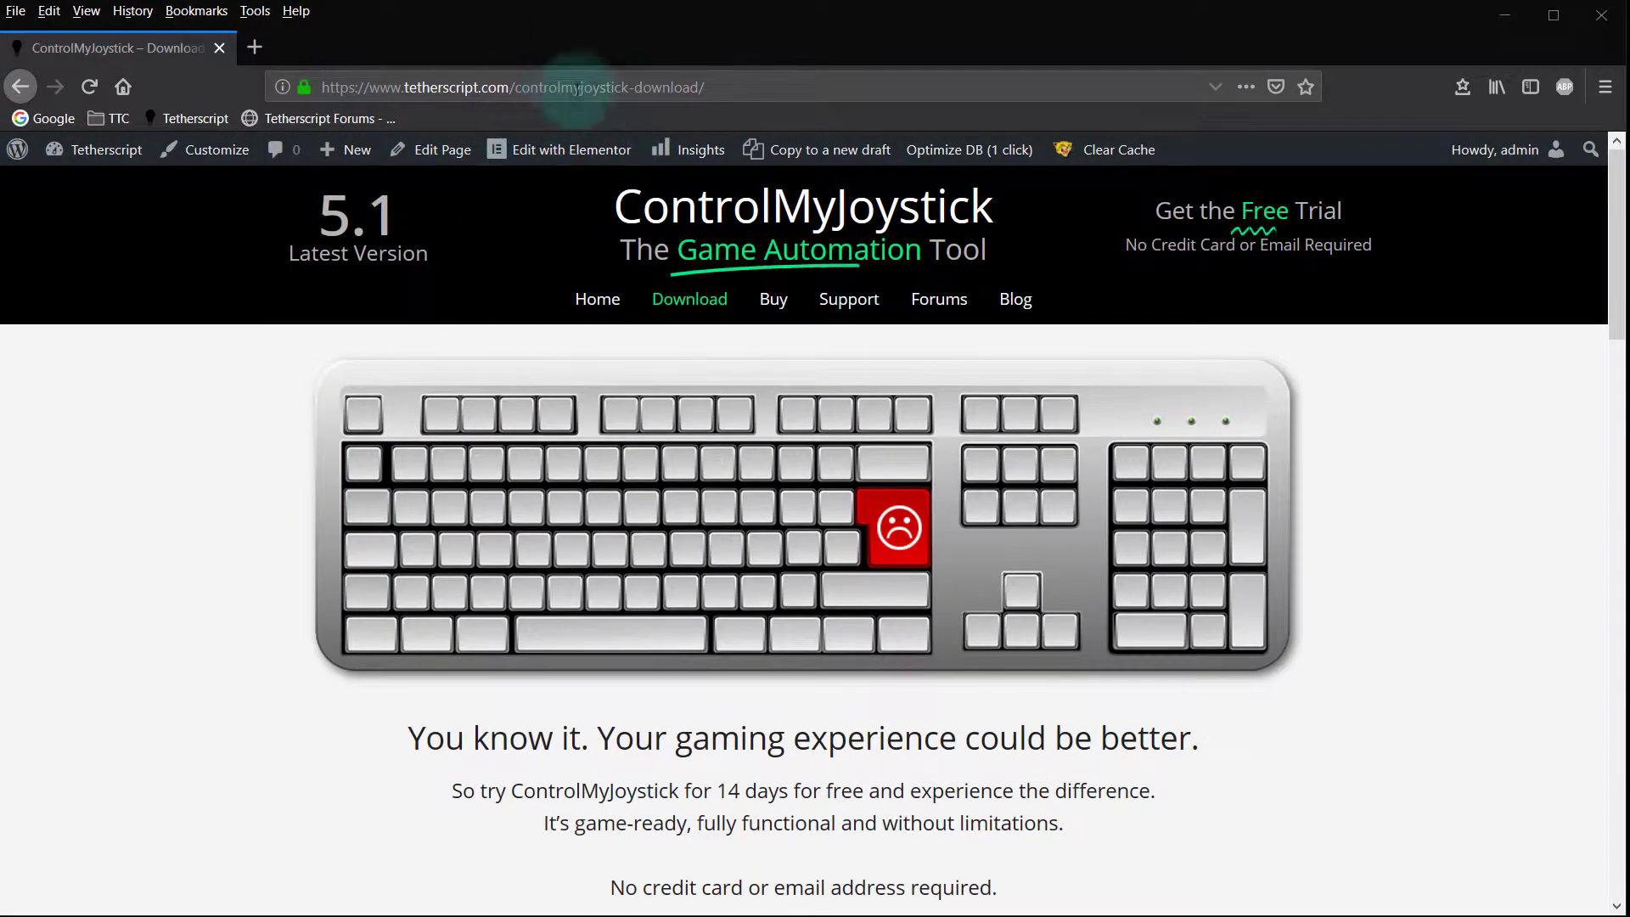
pyautogui.scroll(-4, 438, 528)
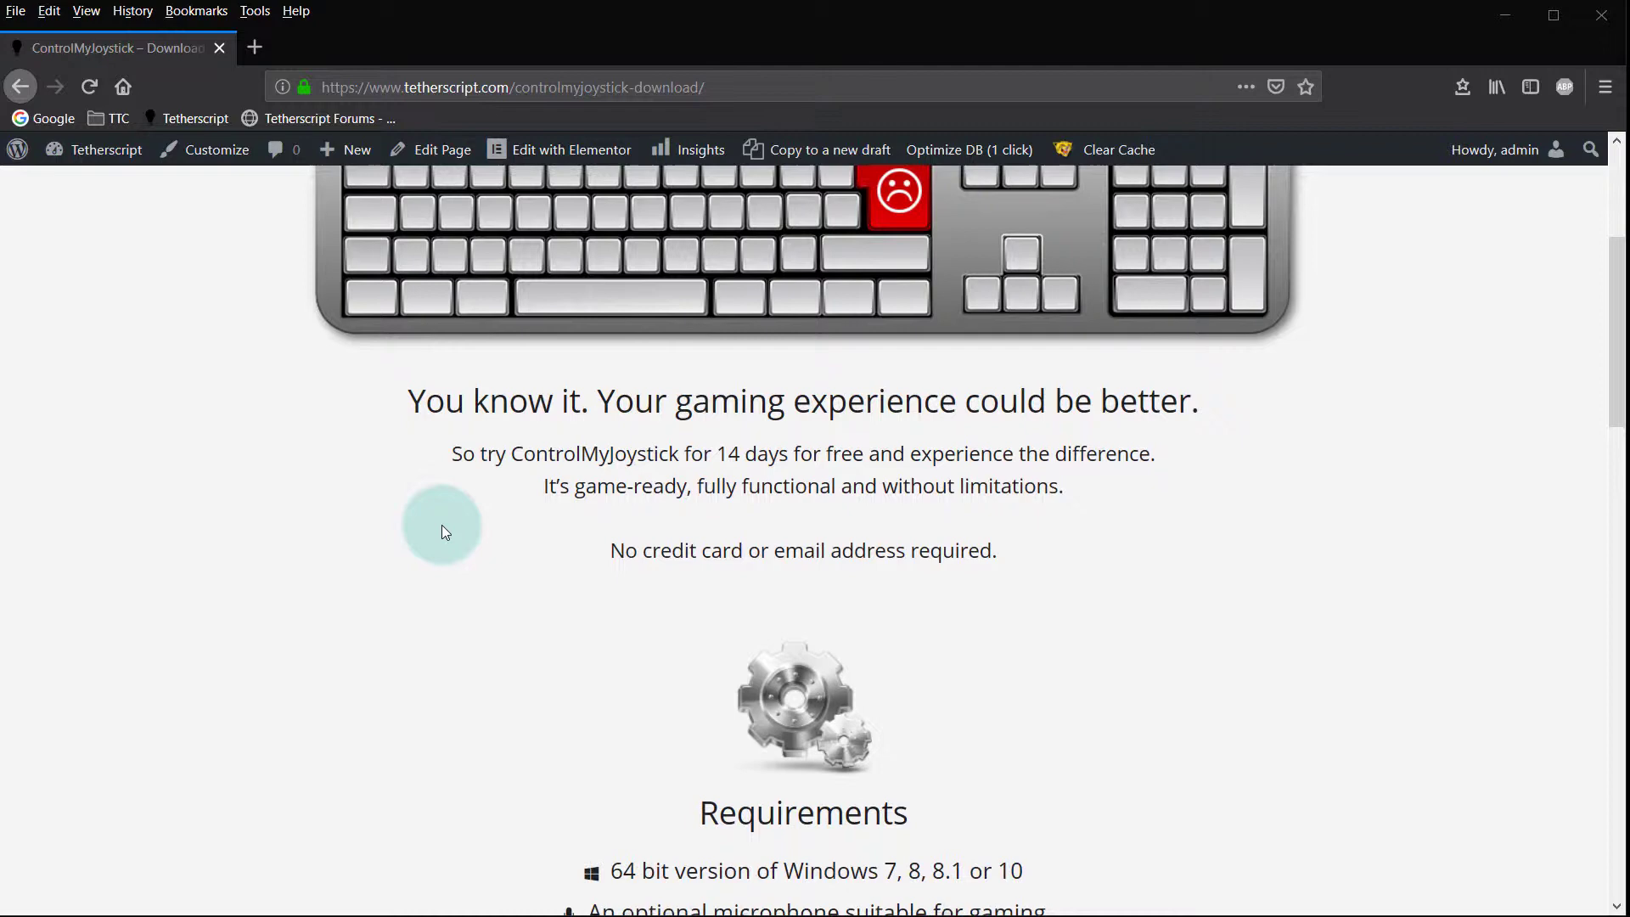
pyautogui.scroll(-5, 441, 532)
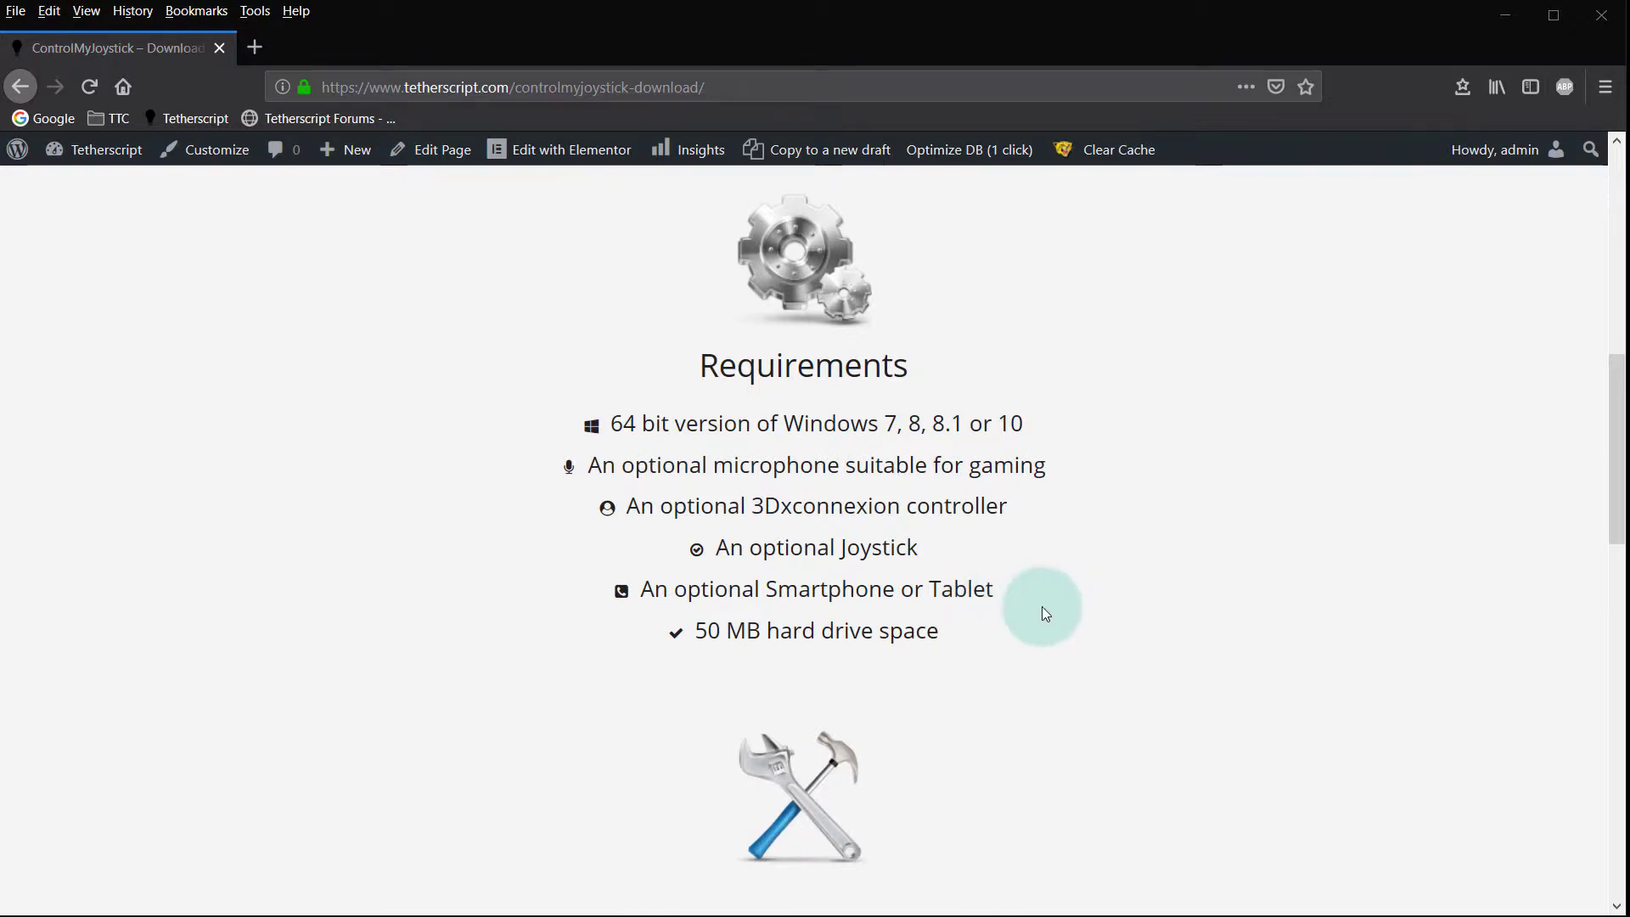
pyautogui.scroll(-5, 1042, 606)
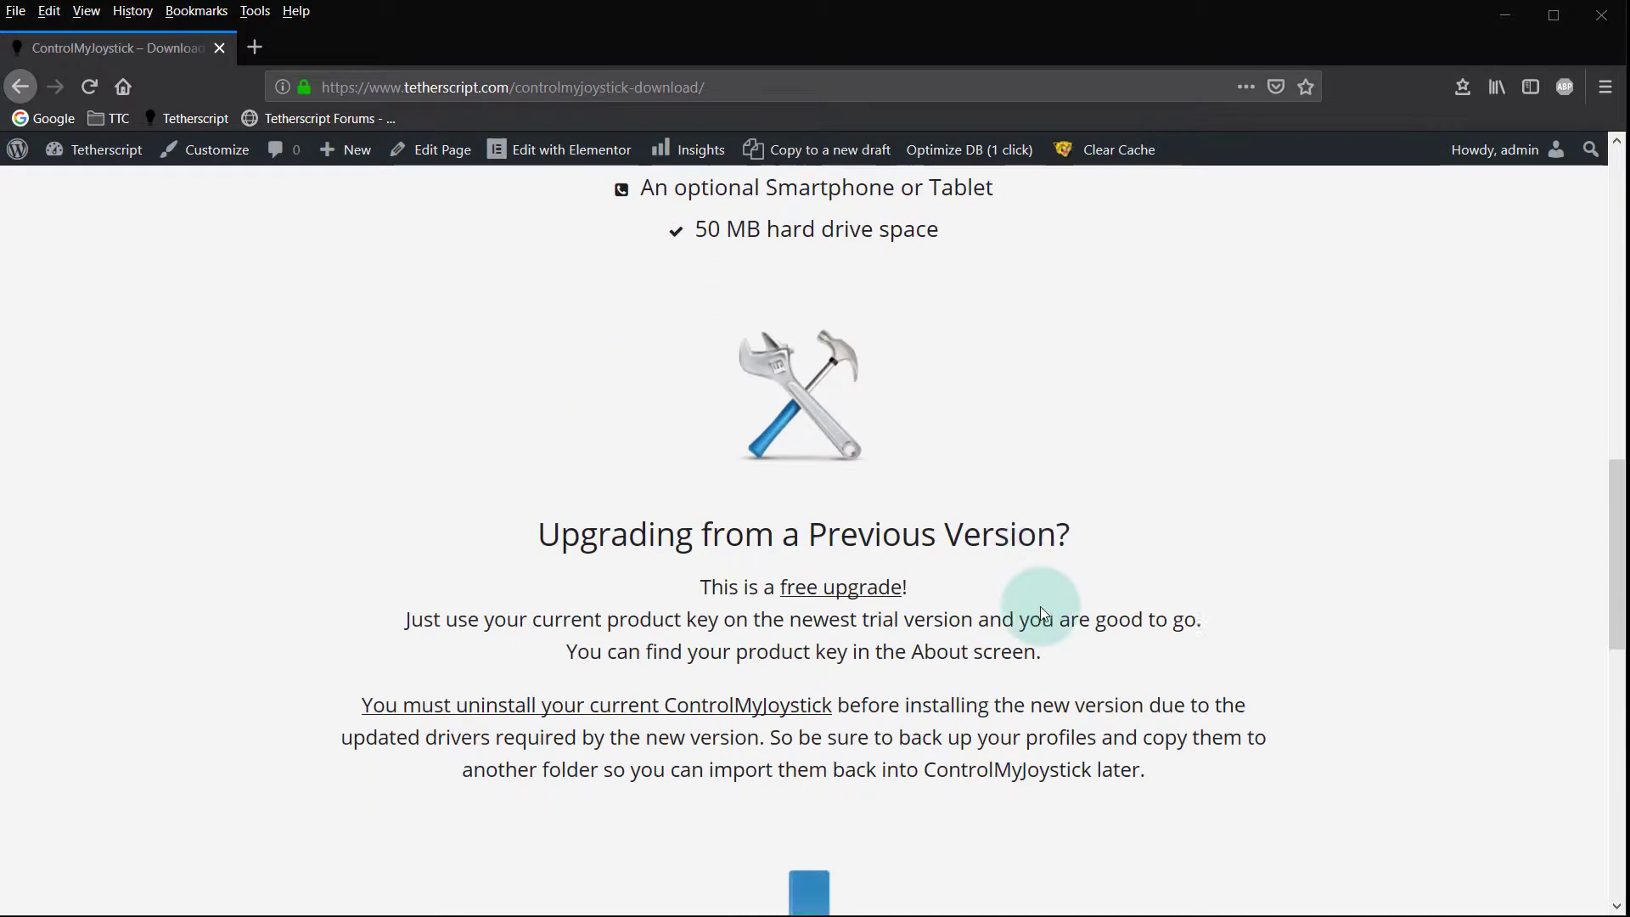
pyautogui.scroll(-6, 997, 552)
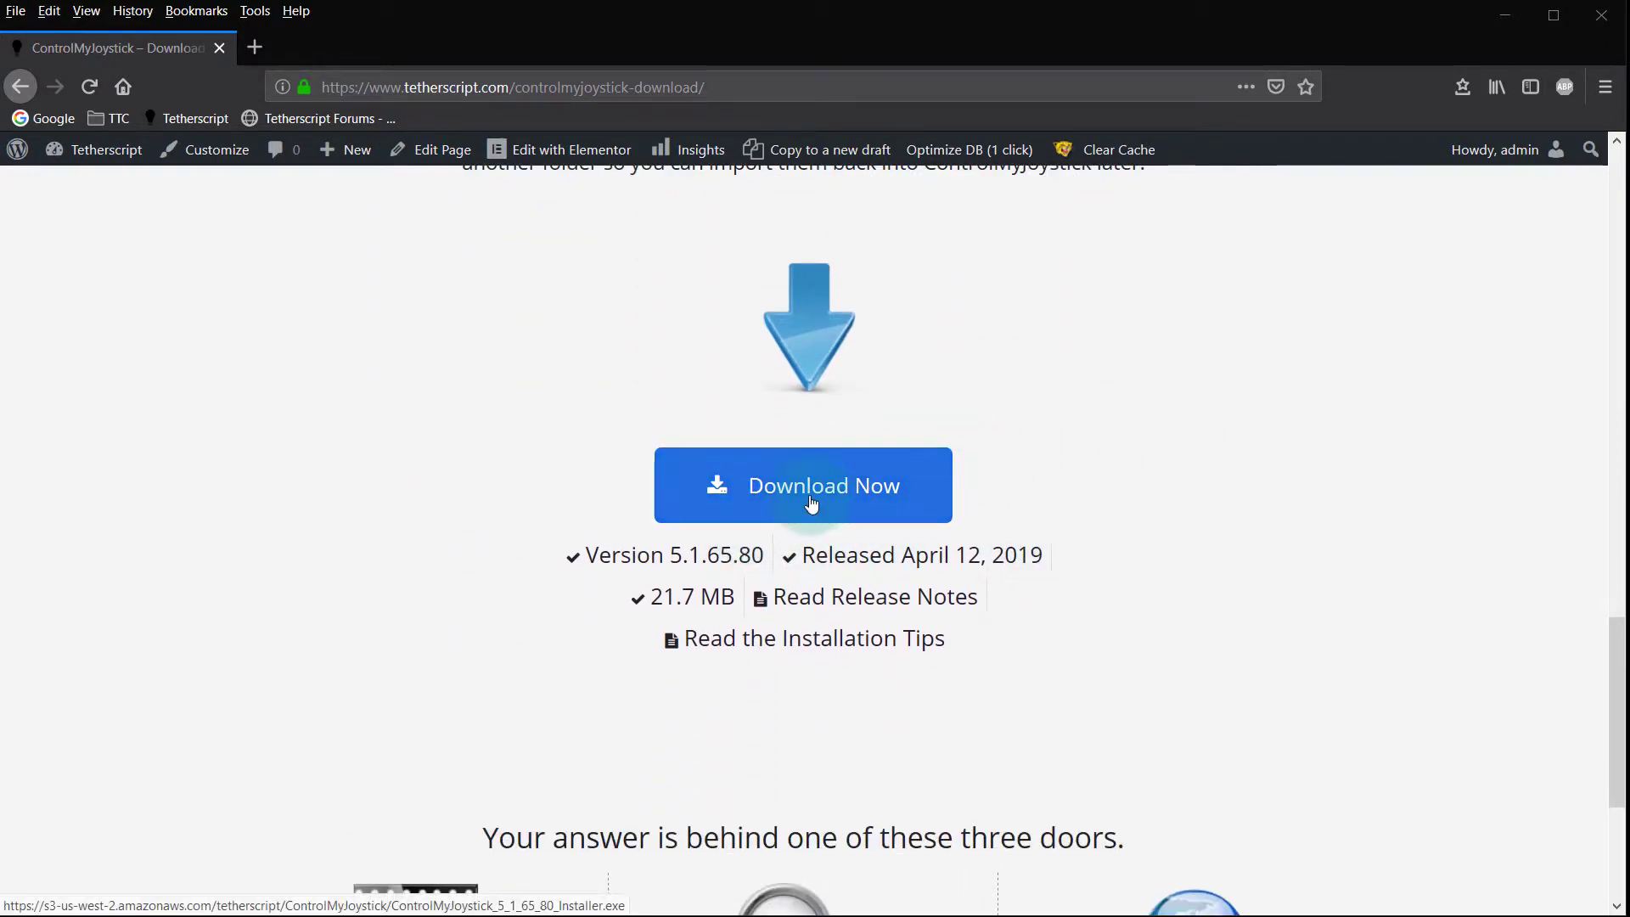
pyautogui.click(811, 485)
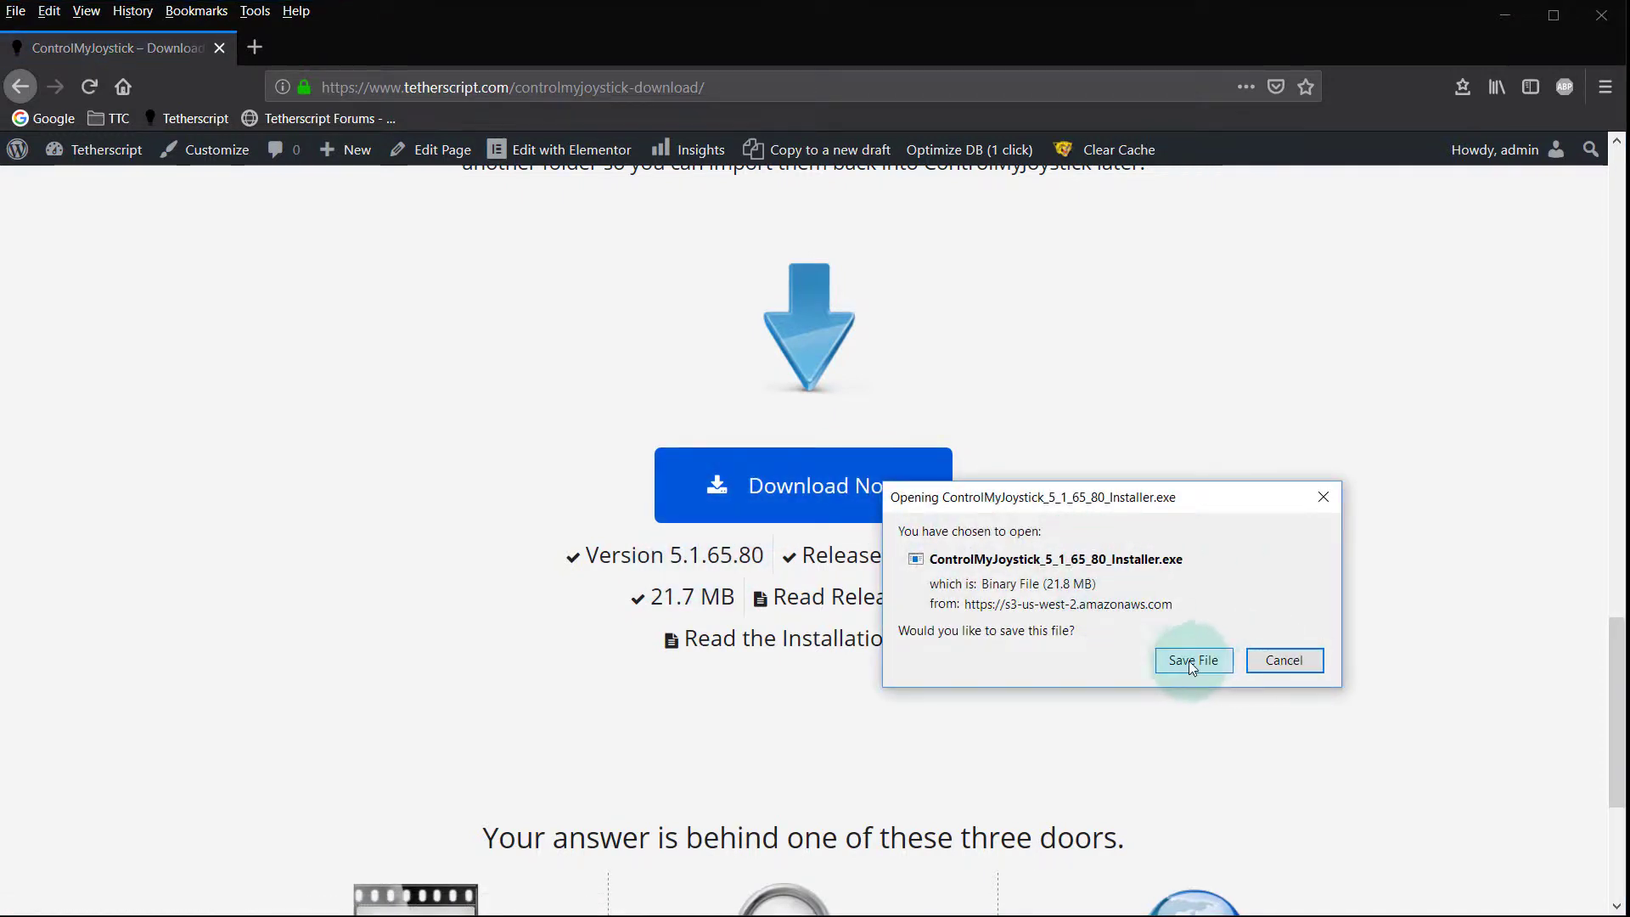
pyautogui.click(1285, 660)
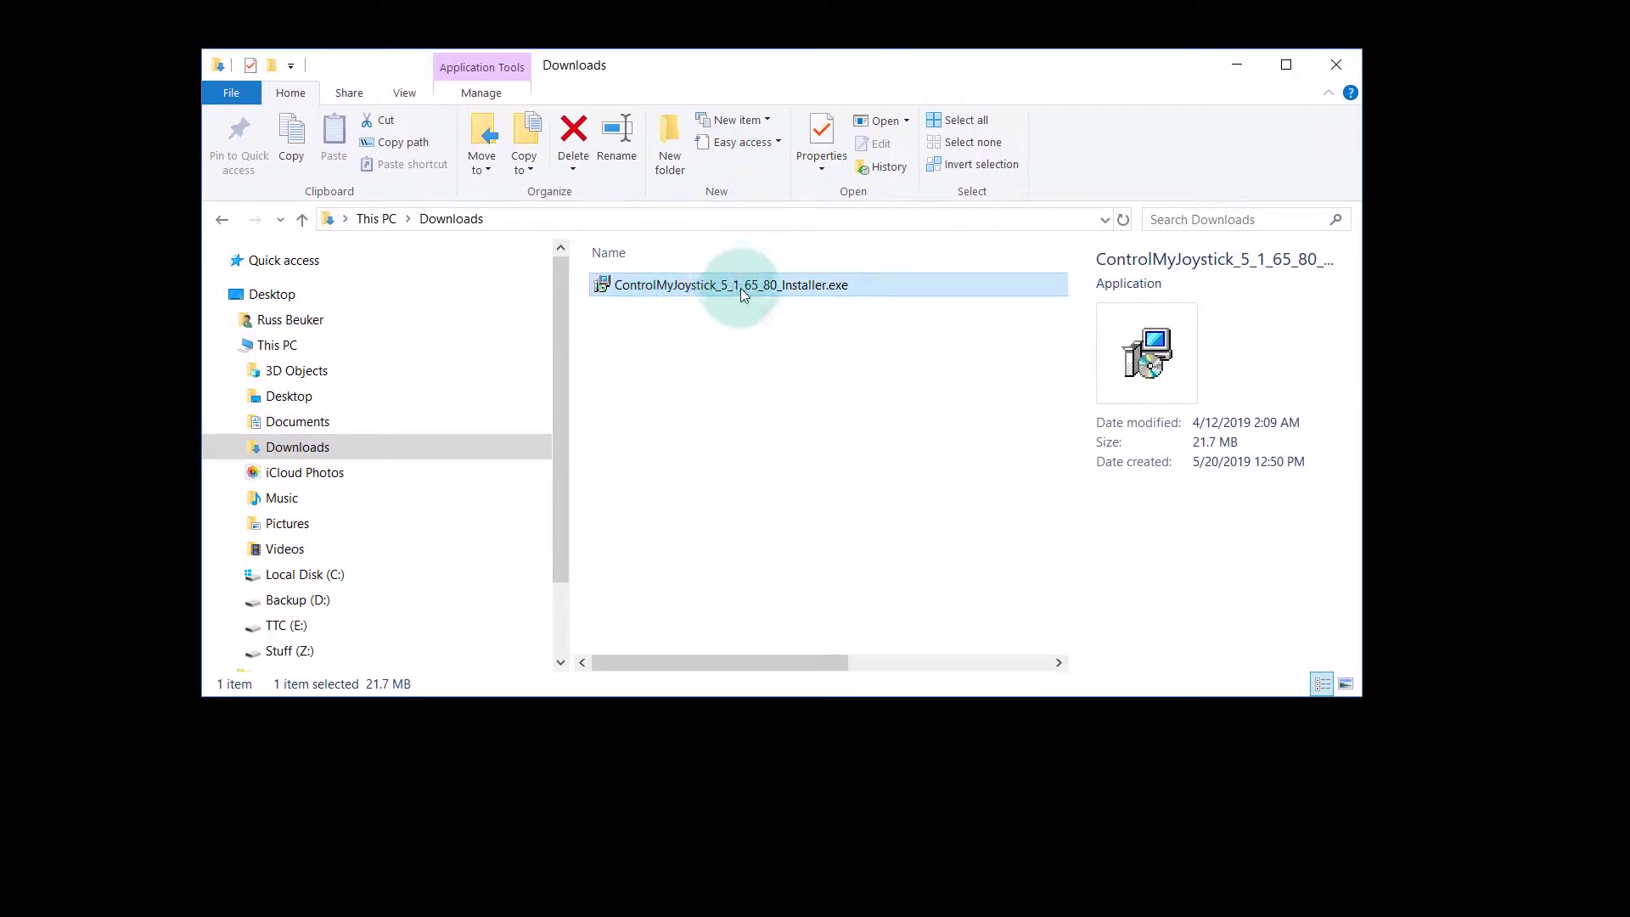
pyautogui.click(739, 287)
pyautogui.click(703, 299)
pyautogui.click(695, 287)
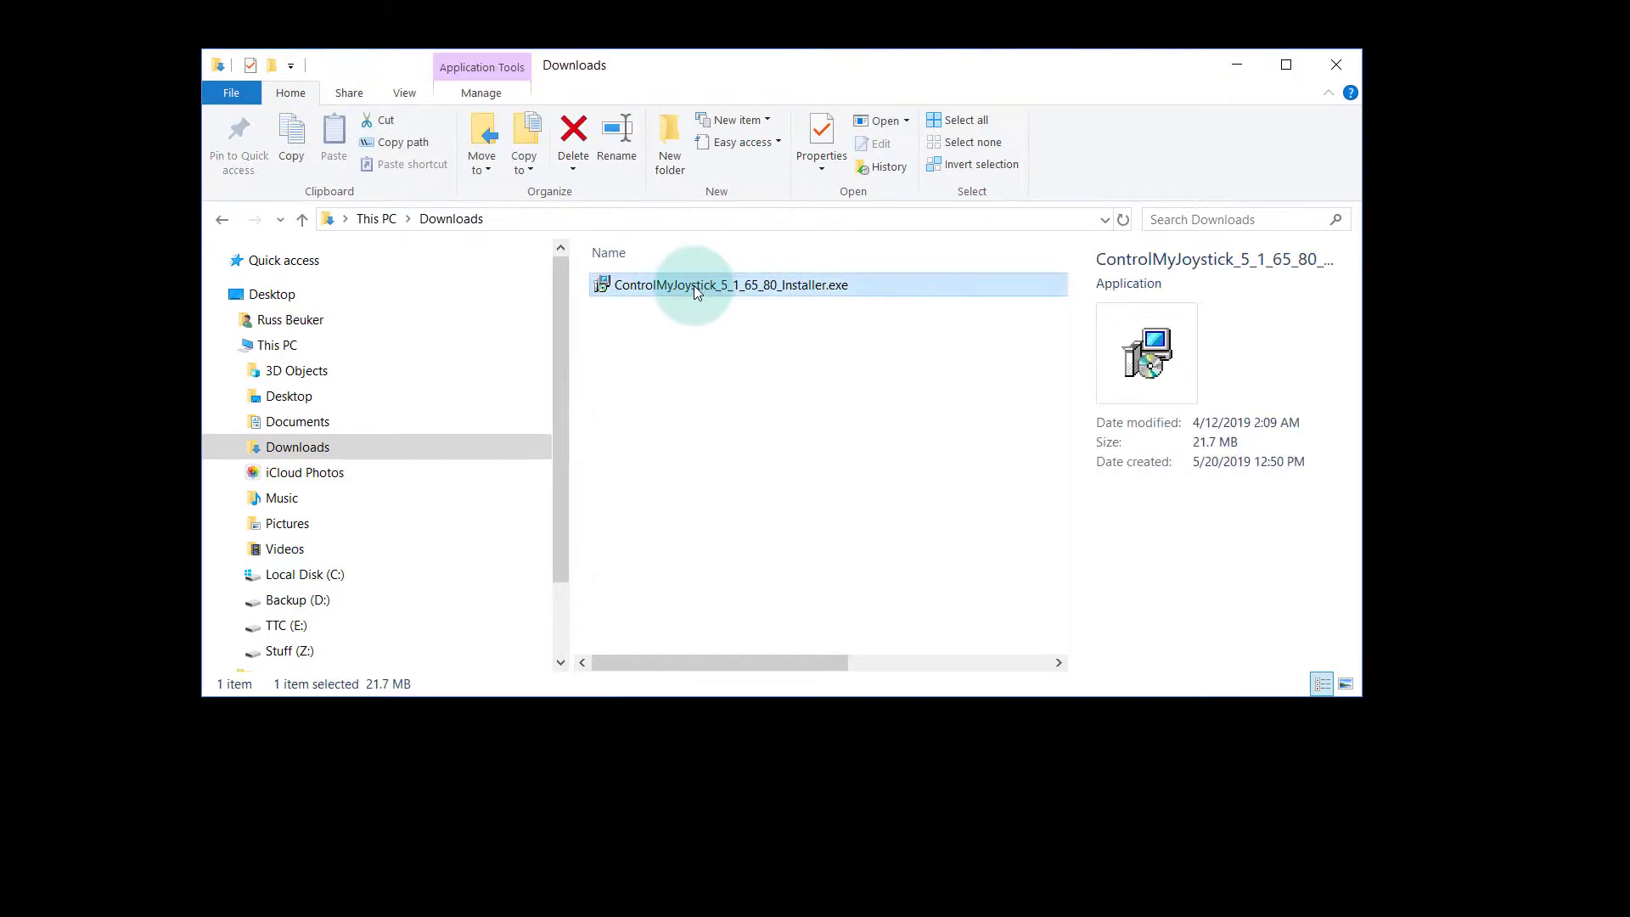
pyautogui.rightClick(695, 285)
pyautogui.click(819, 839)
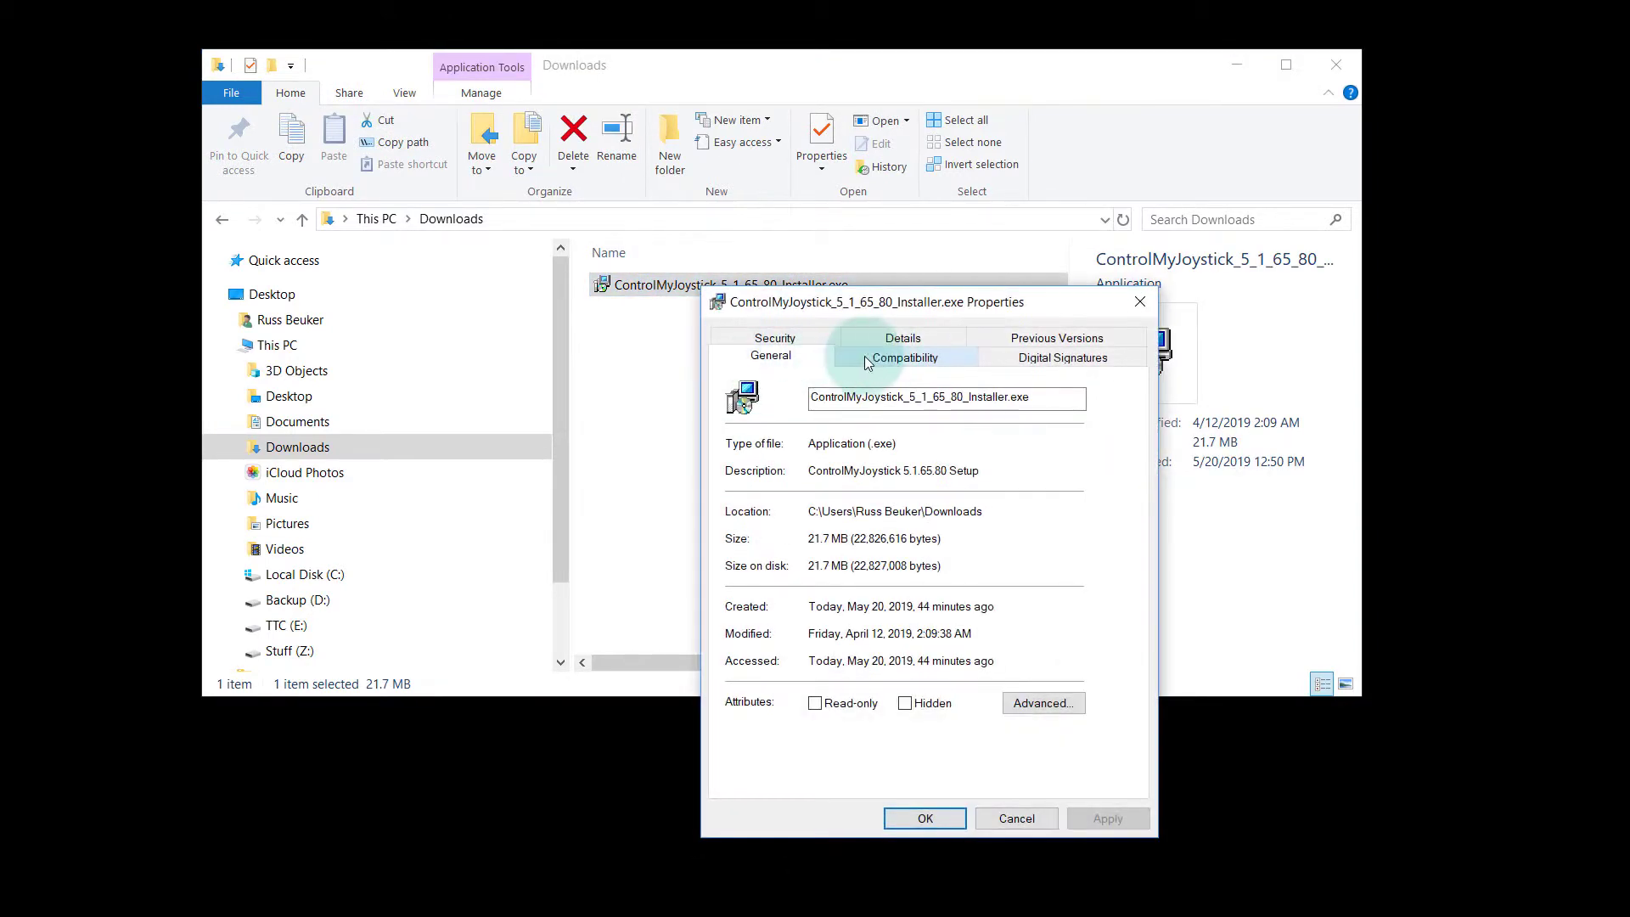
pyautogui.click(1000, 371)
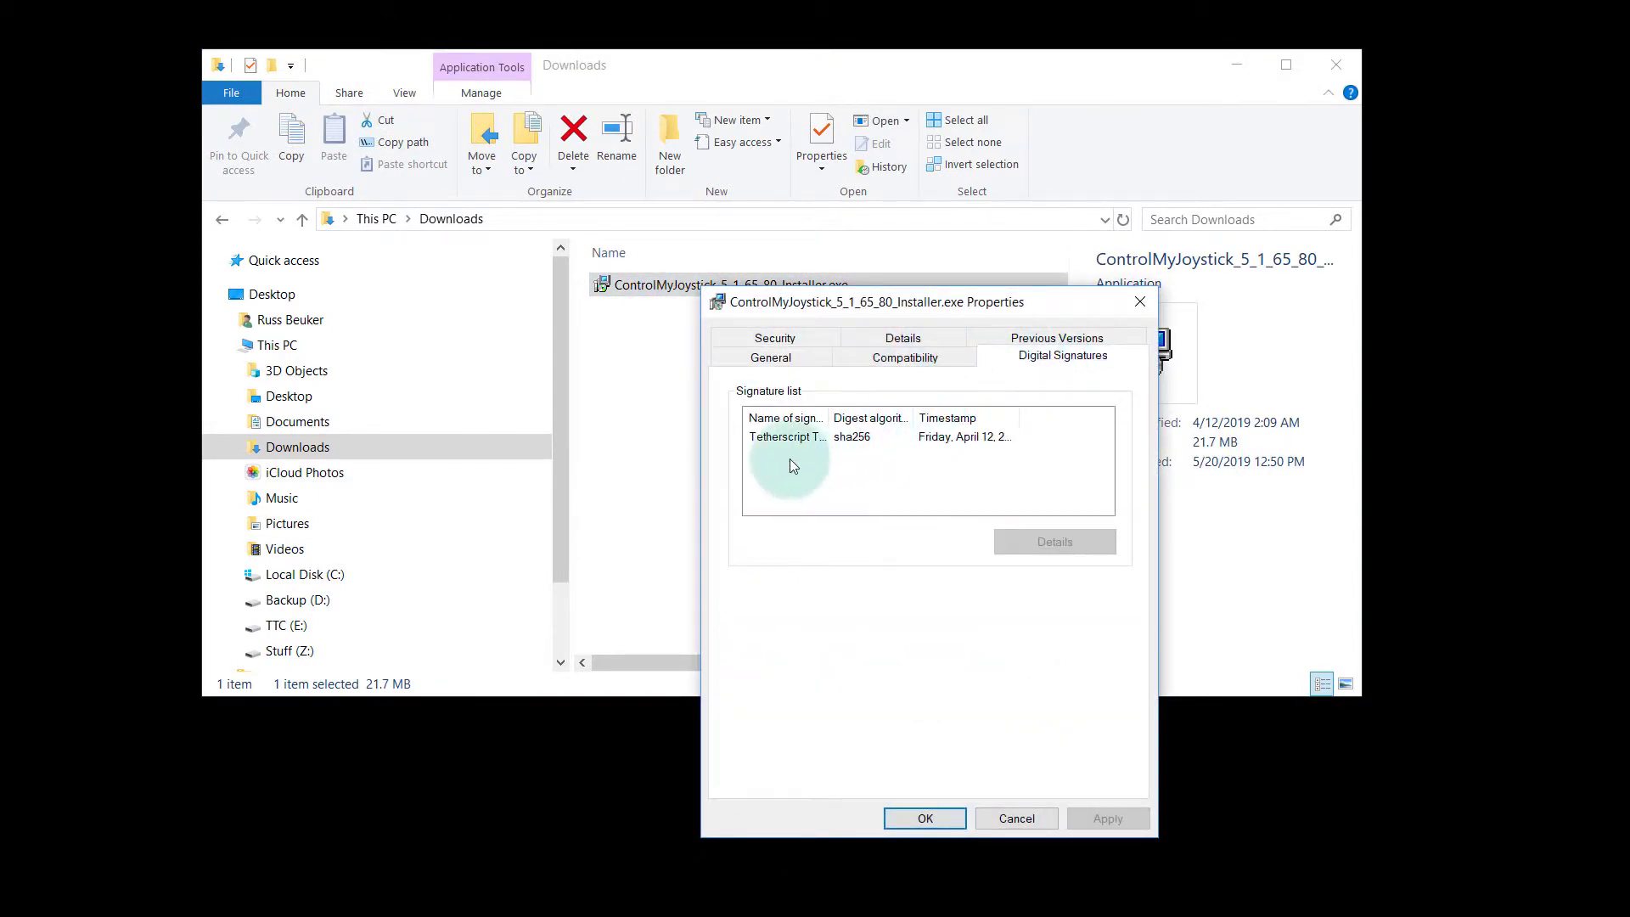
pyautogui.moveTo(829, 417)
pyautogui.mouseDown()
pyautogui.moveTo(933, 415)
pyautogui.moveTo(840, 415)
pyautogui.mouseUp()
pyautogui.click(900, 435)
pyautogui.click(1139, 302)
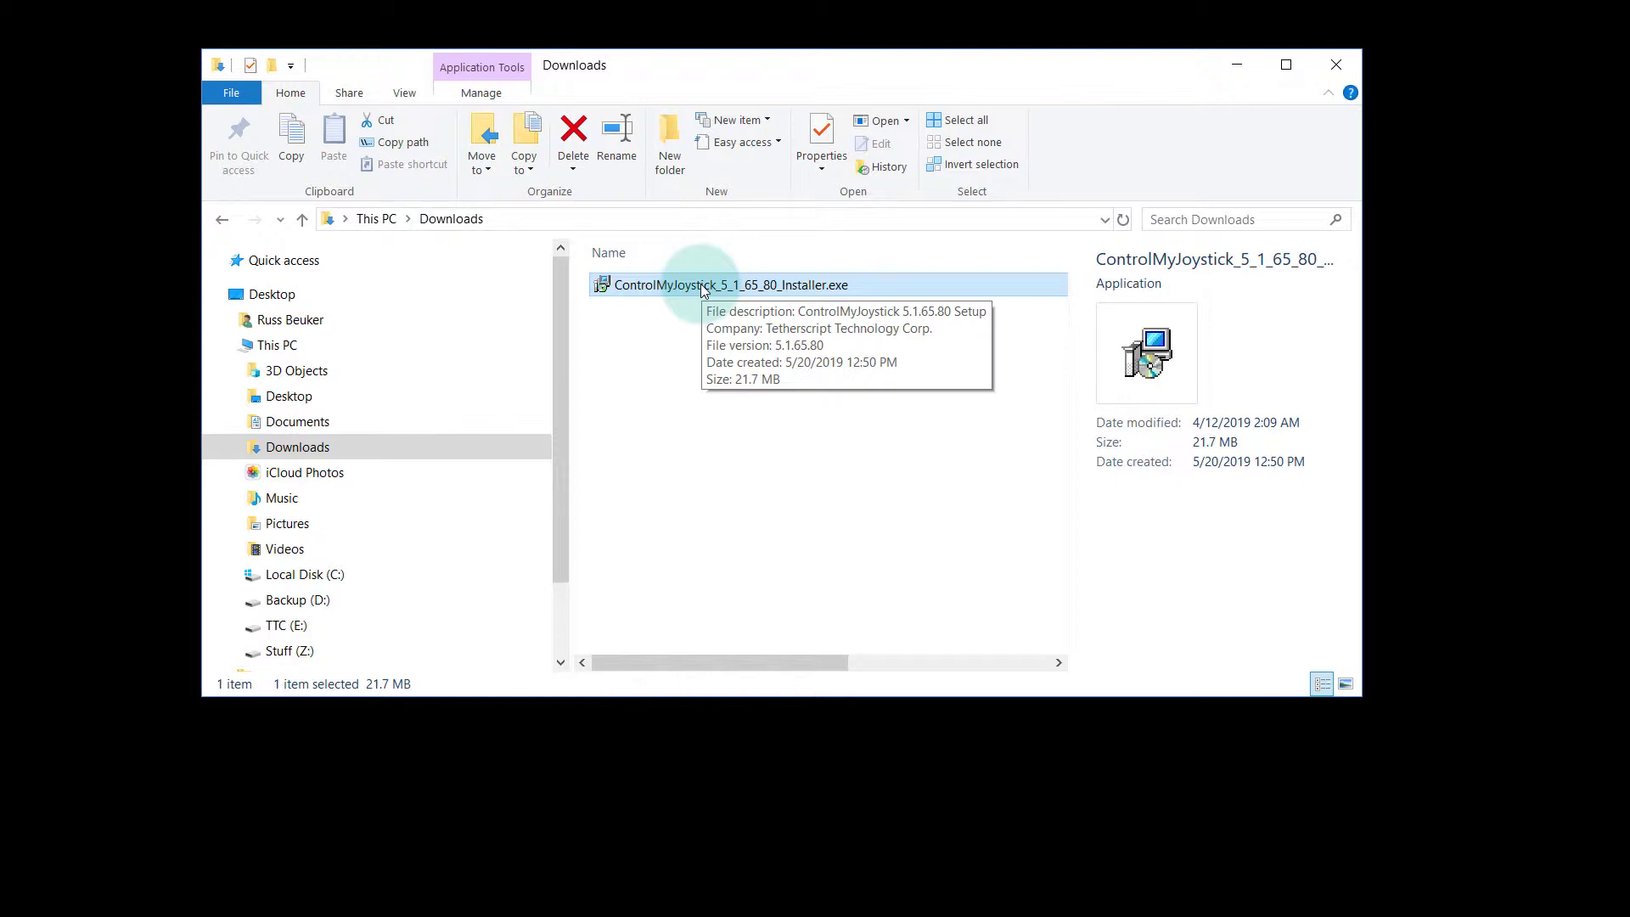
# Launch the ControlMyJoystick installer from Downloads and accept the license agreement
pyautogui.doubleClick(701, 286)
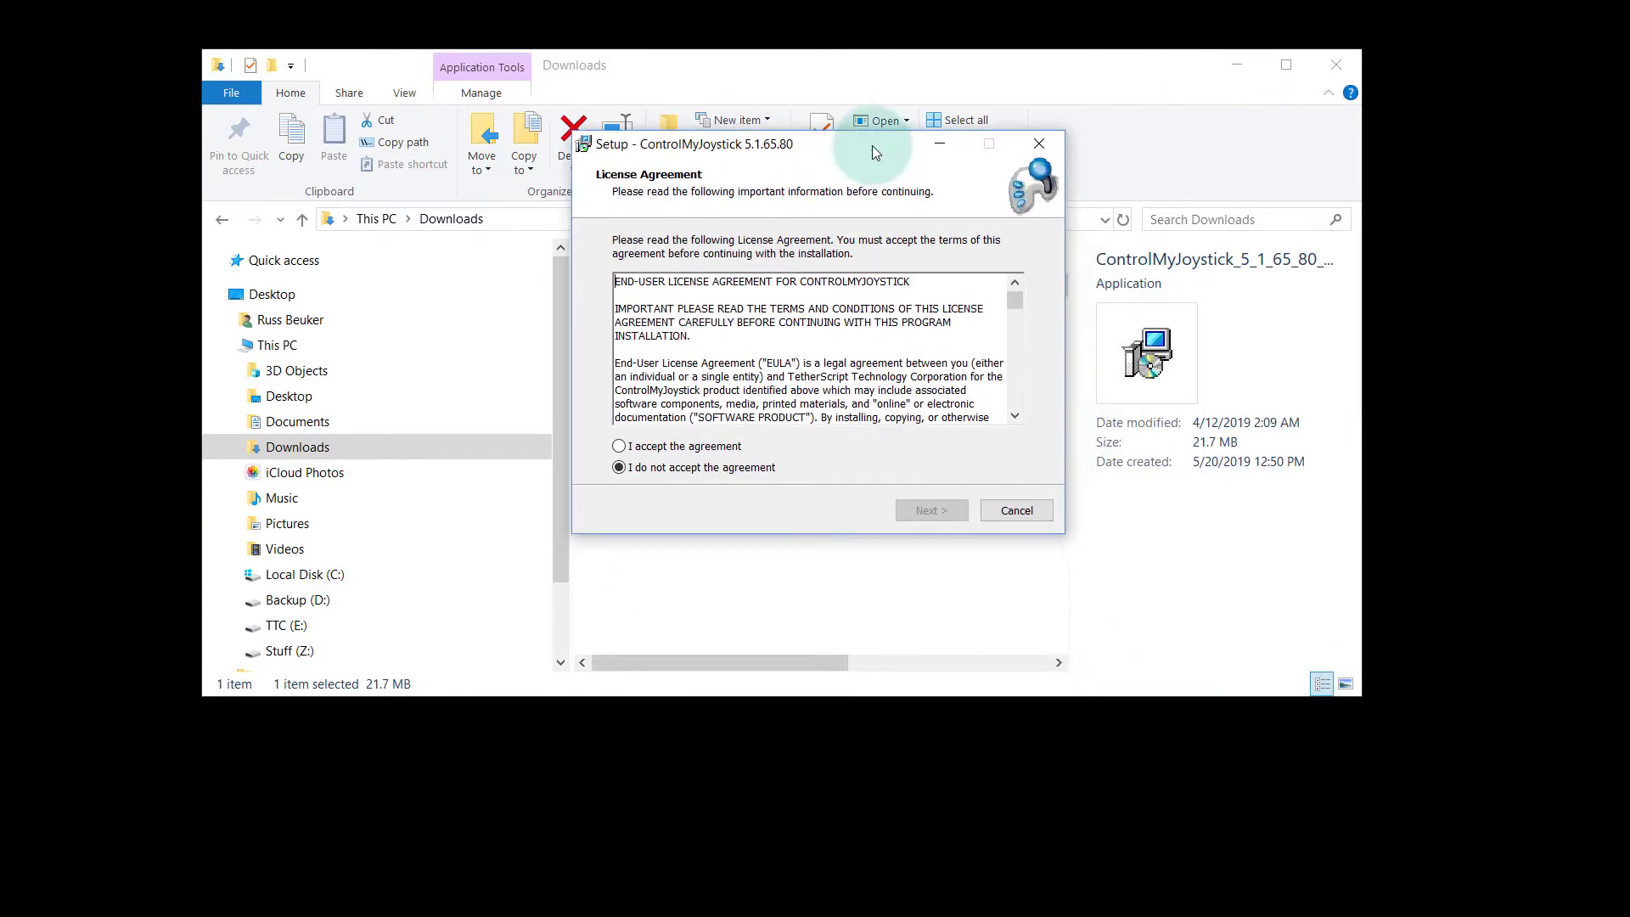
pyautogui.click(1237, 67)
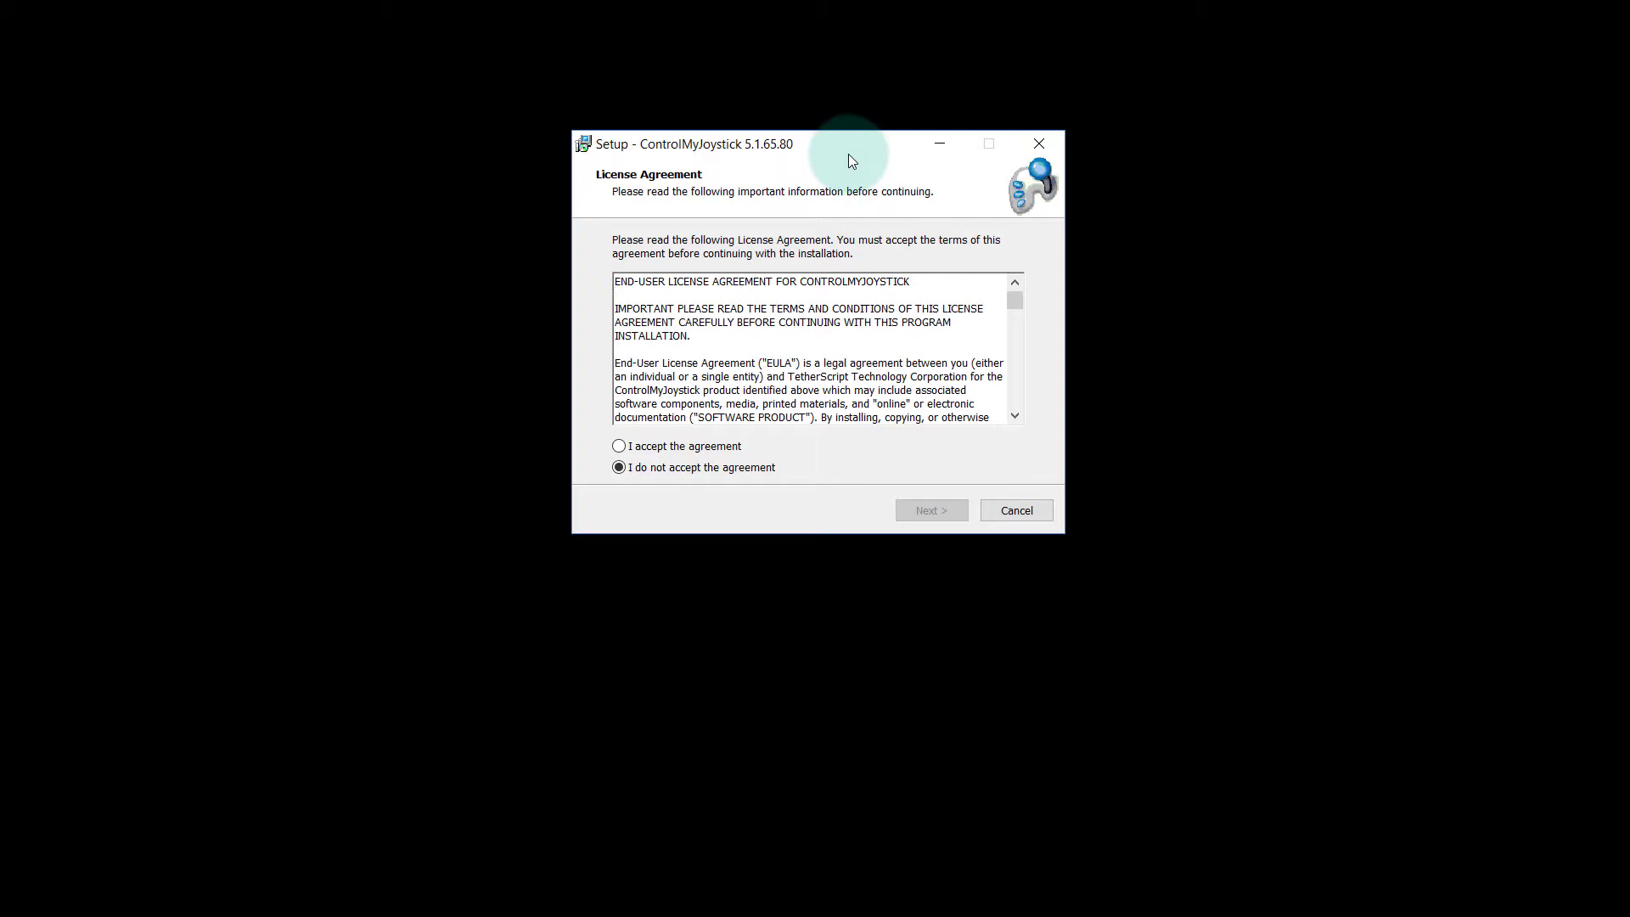
pyautogui.click(689, 449)
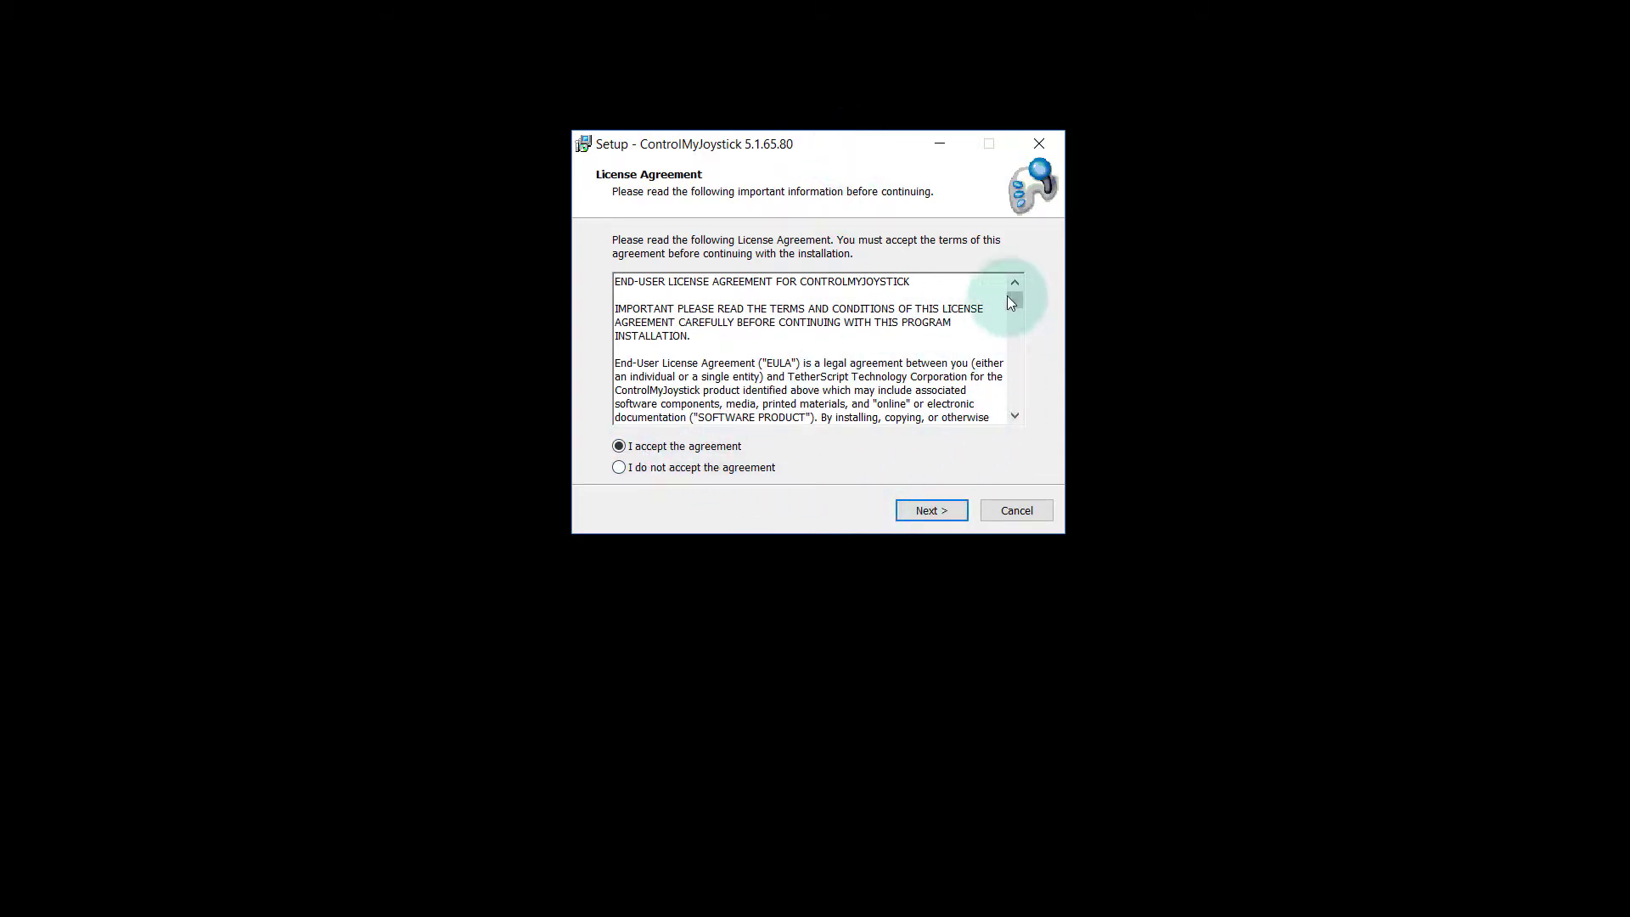
pyautogui.moveTo(1011, 303)
pyautogui.mouseDown()
pyautogui.moveTo(1011, 427)
pyautogui.moveTo(1001, 282)
pyautogui.mouseUp()
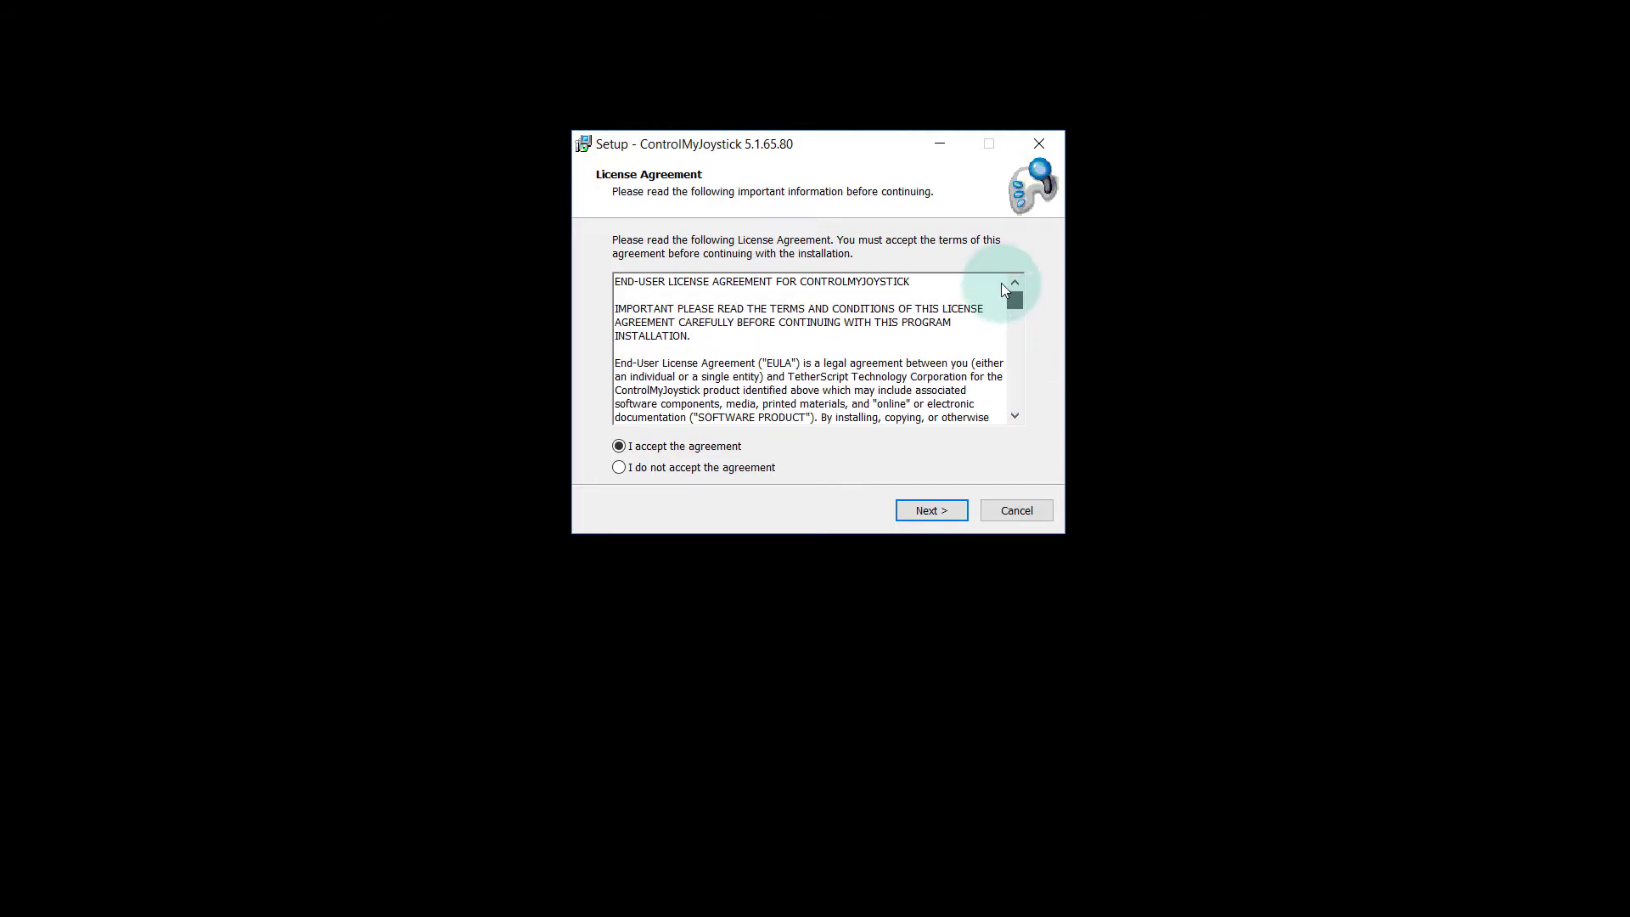
pyautogui.click(927, 514)
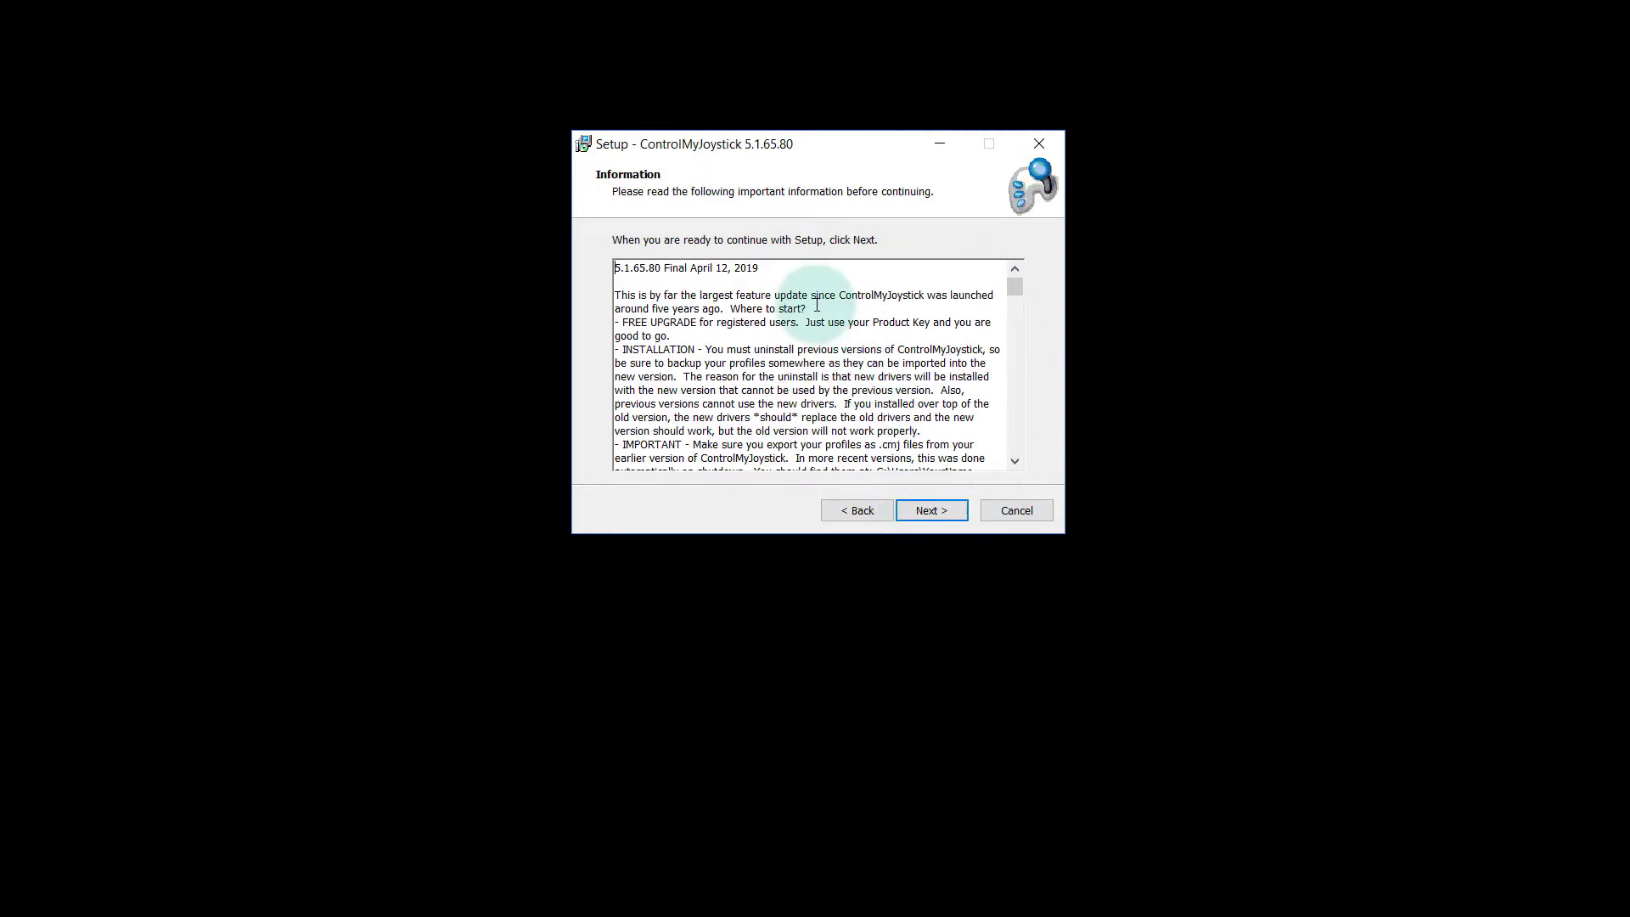
# Keep the default install and Start Menu folders, add a desktop shortcut, and start installing
pyautogui.click(946, 511)
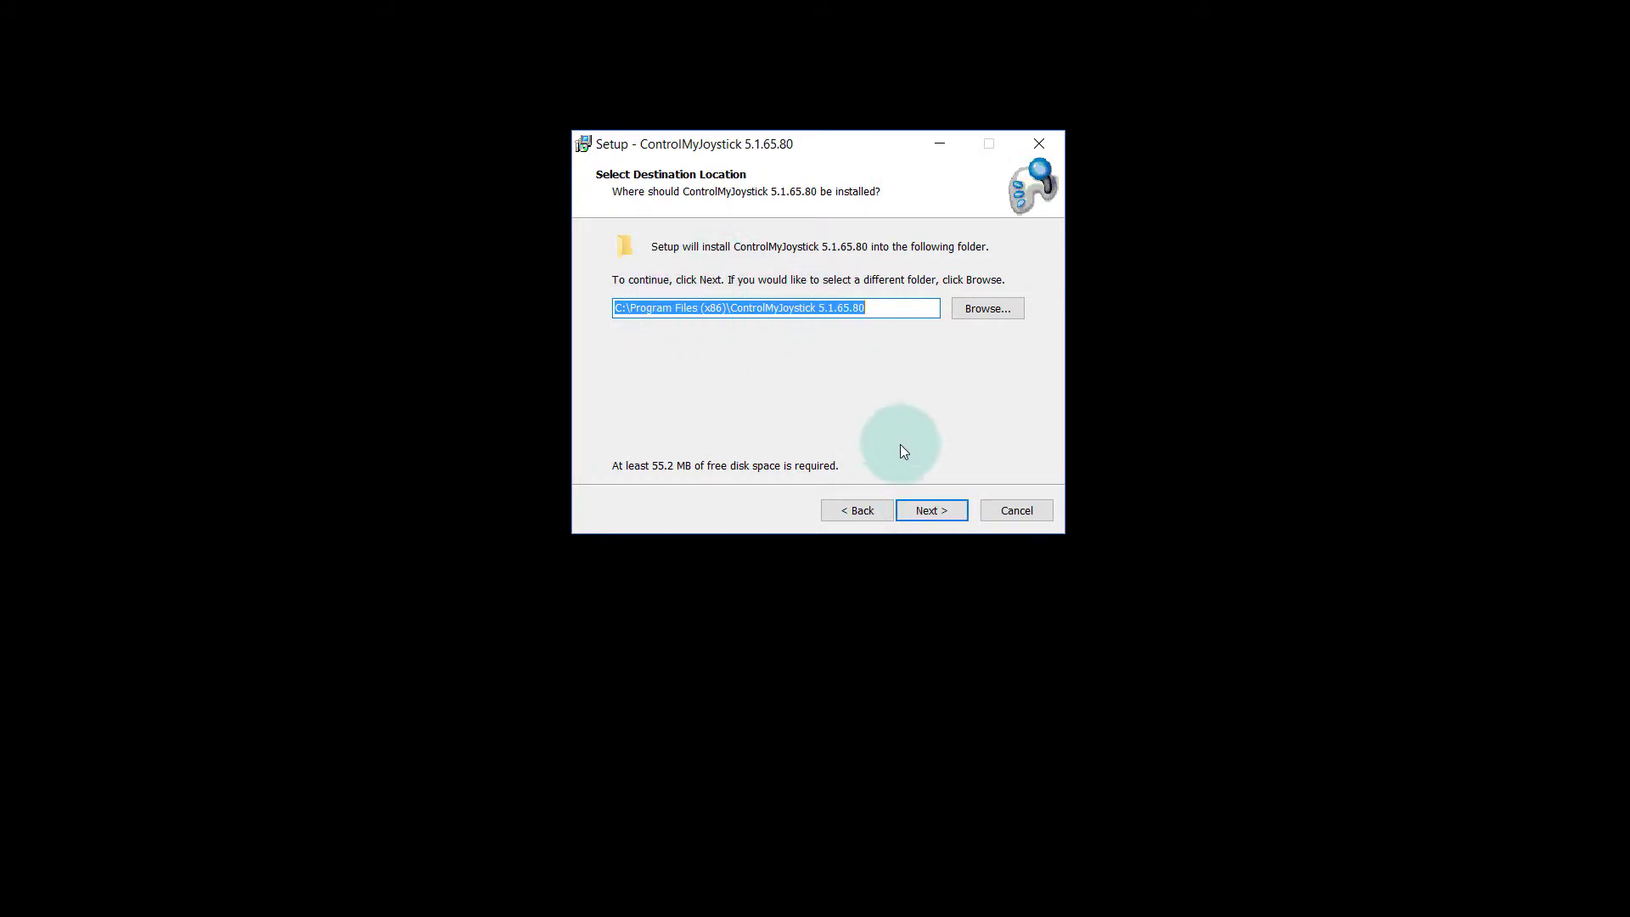
pyautogui.click(915, 508)
pyautogui.click(918, 507)
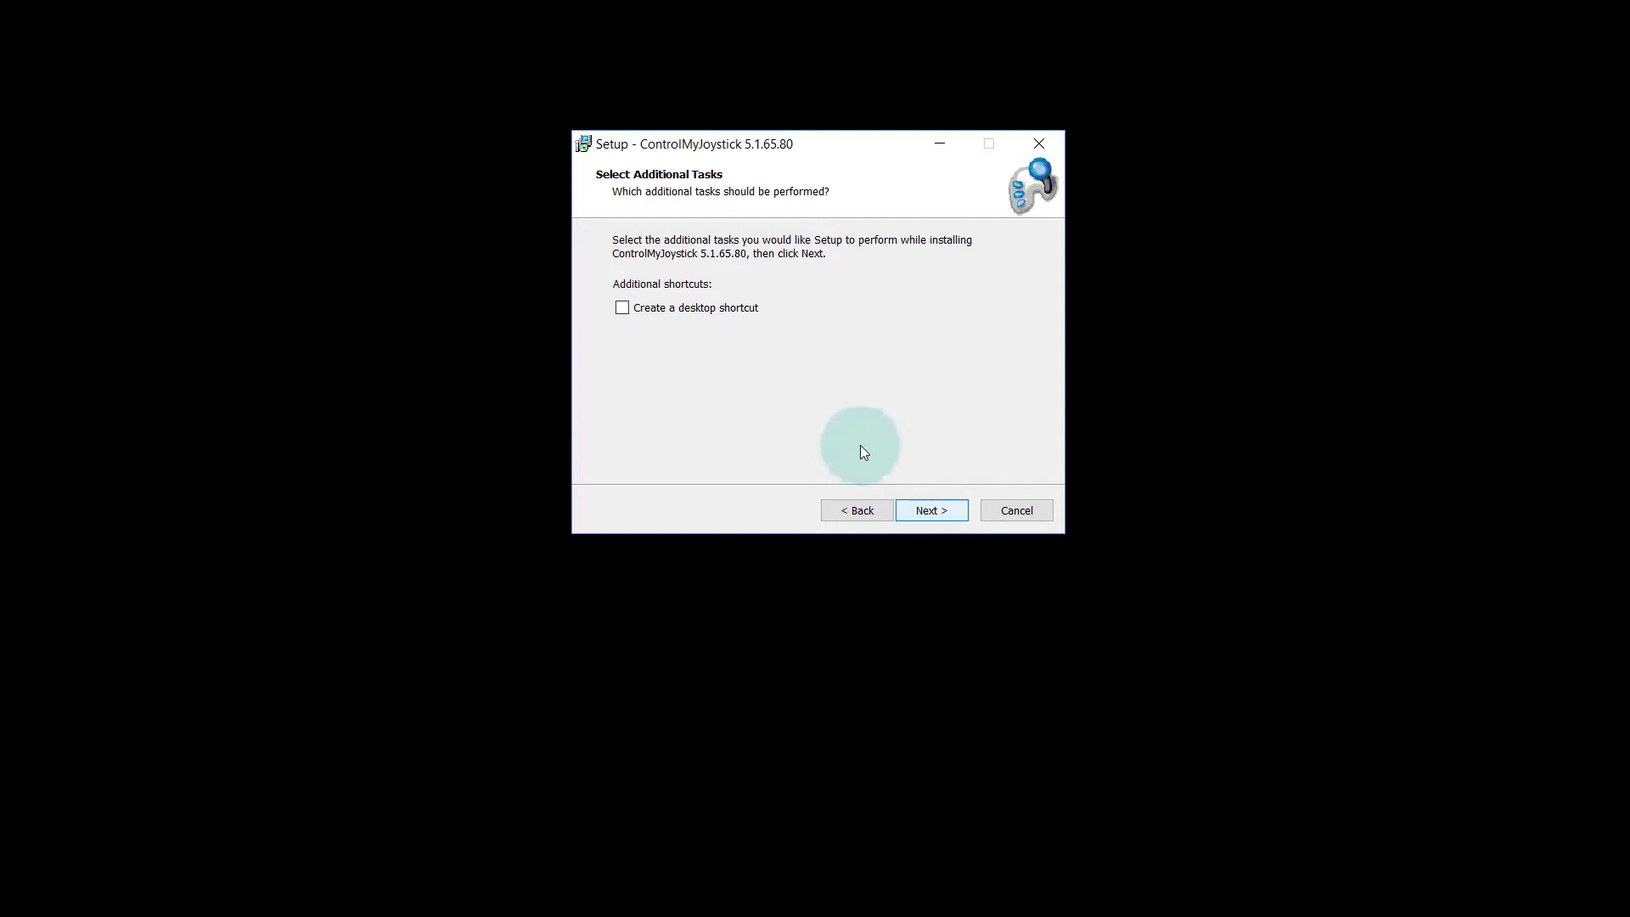
pyautogui.click(726, 317)
pyautogui.click(936, 515)
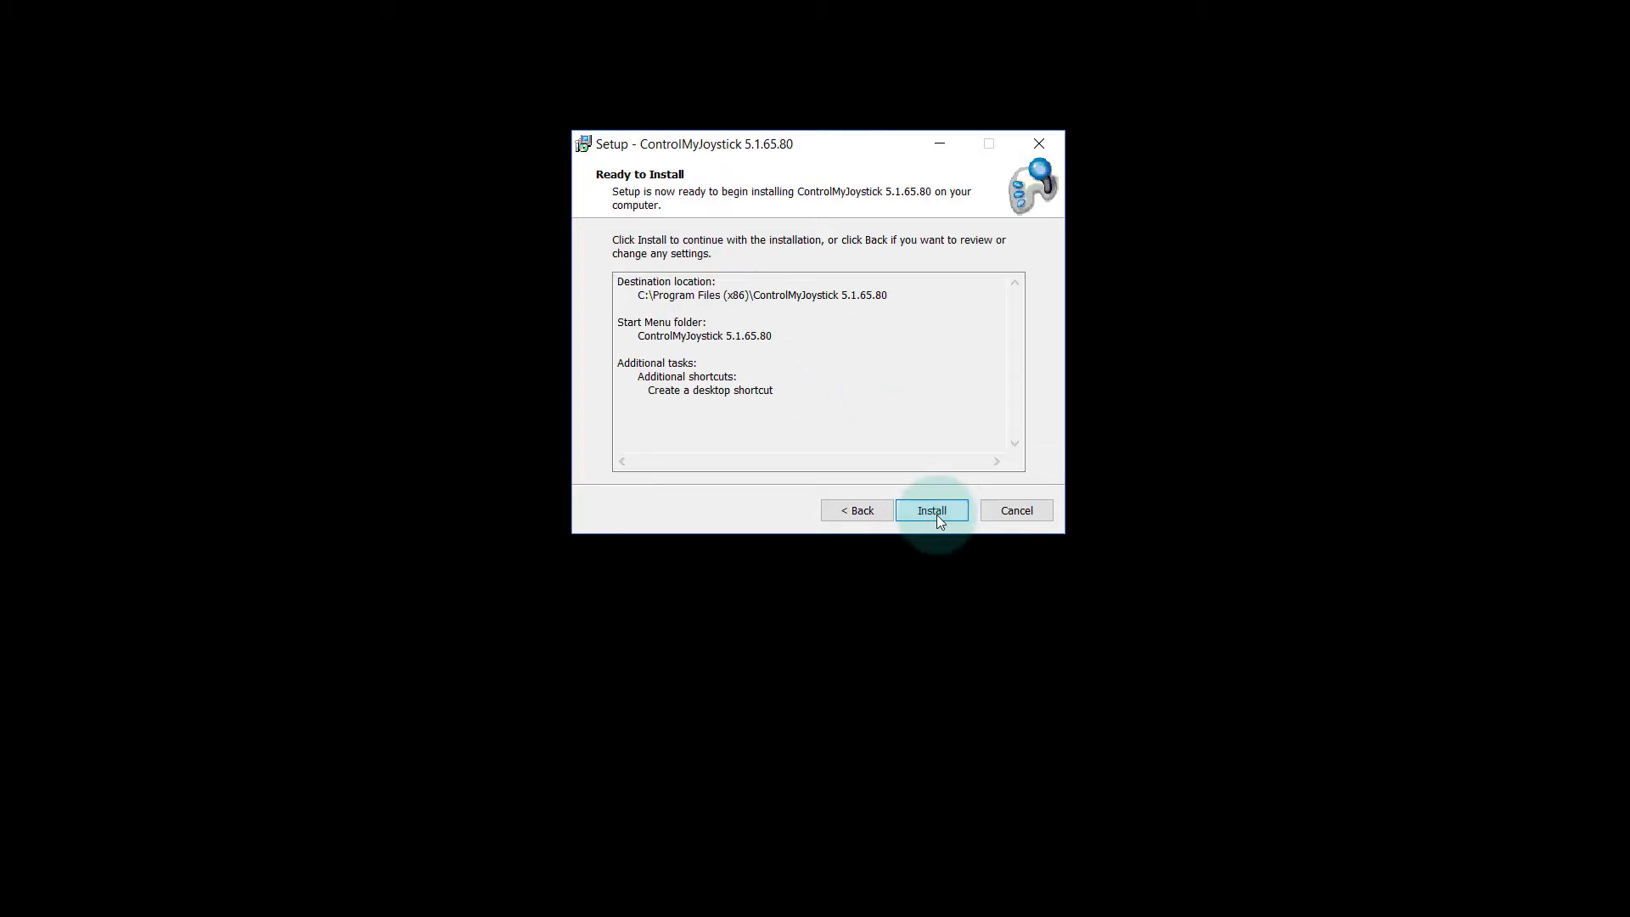
pyautogui.click(936, 515)
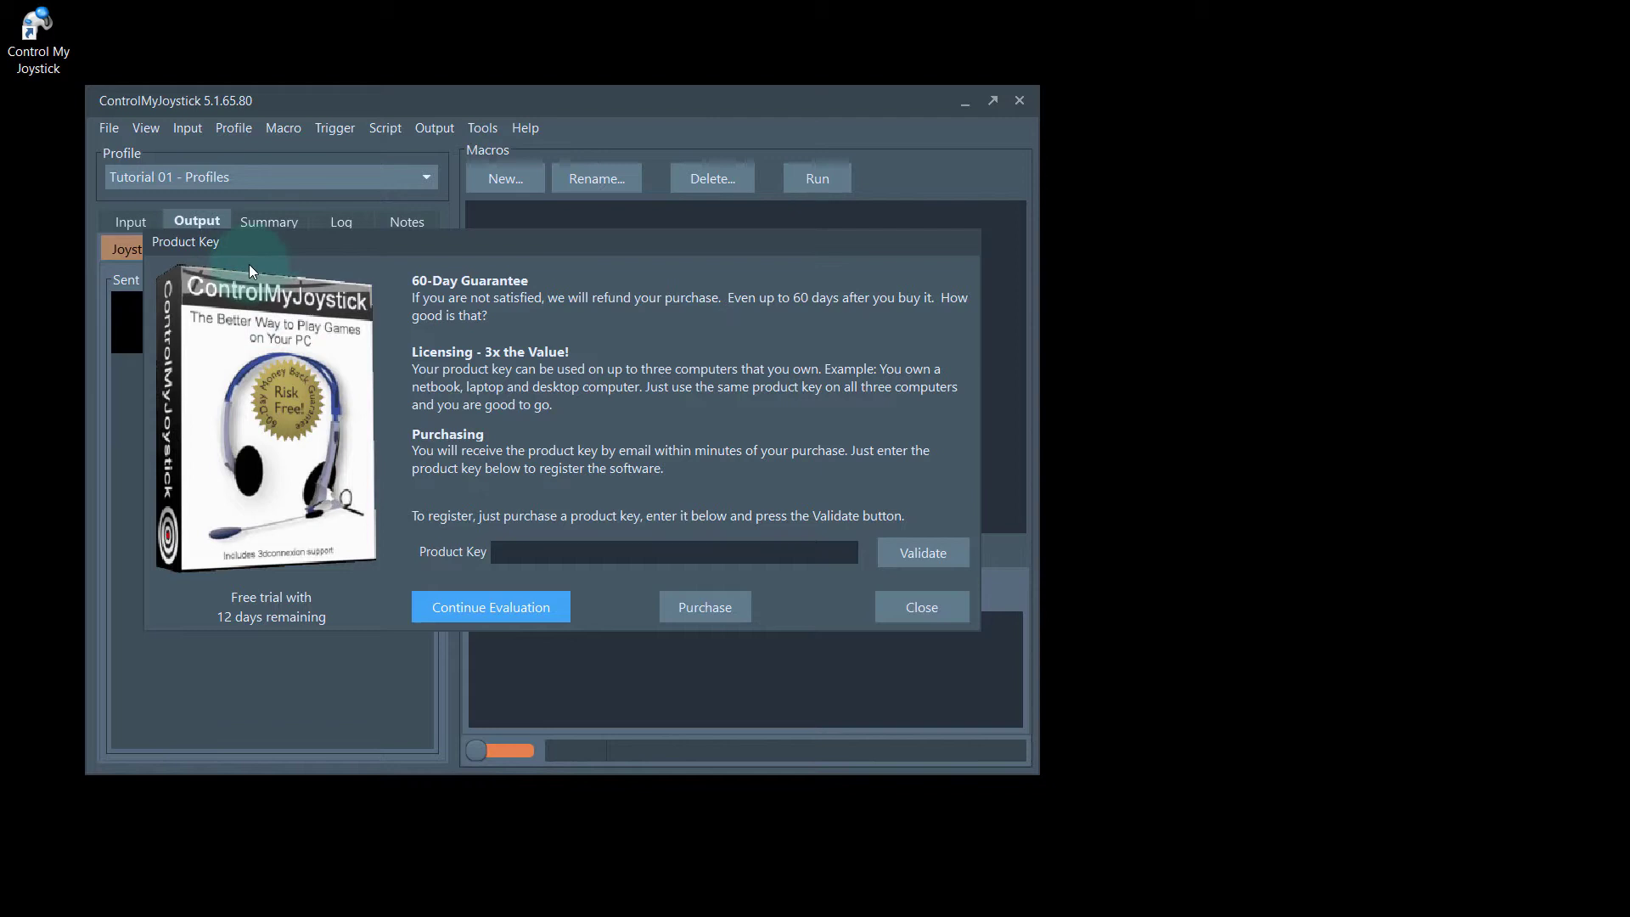
# Choose Continue Evaluation in the Product Key dialog and bring Device Manager beside the main window
pyautogui.click(562, 554)
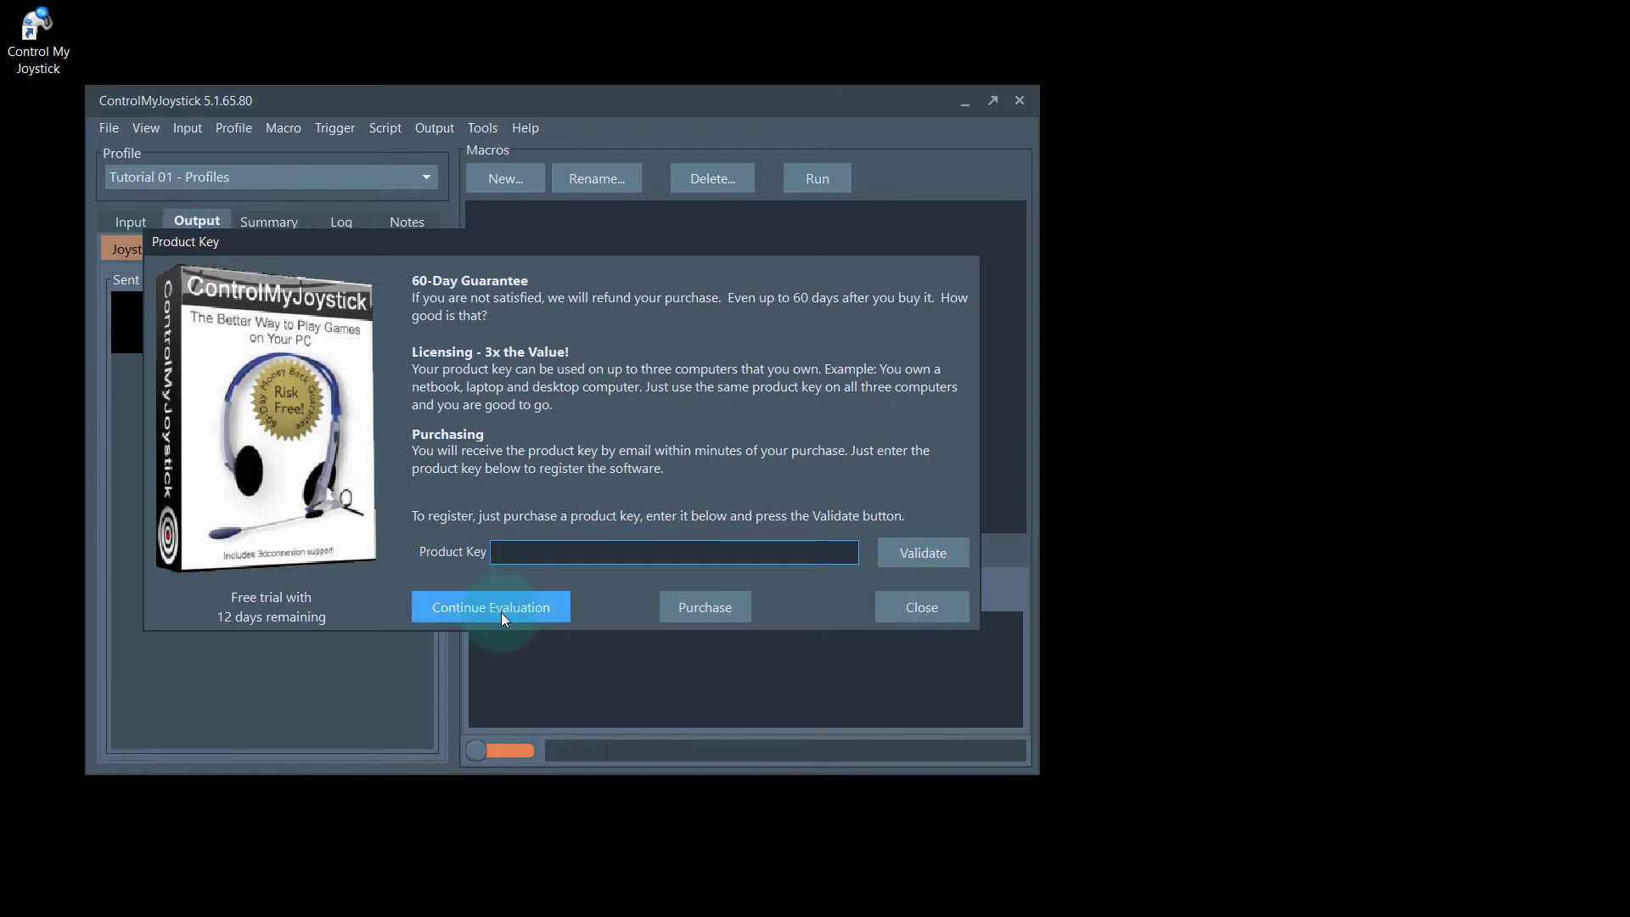
pyautogui.click(543, 610)
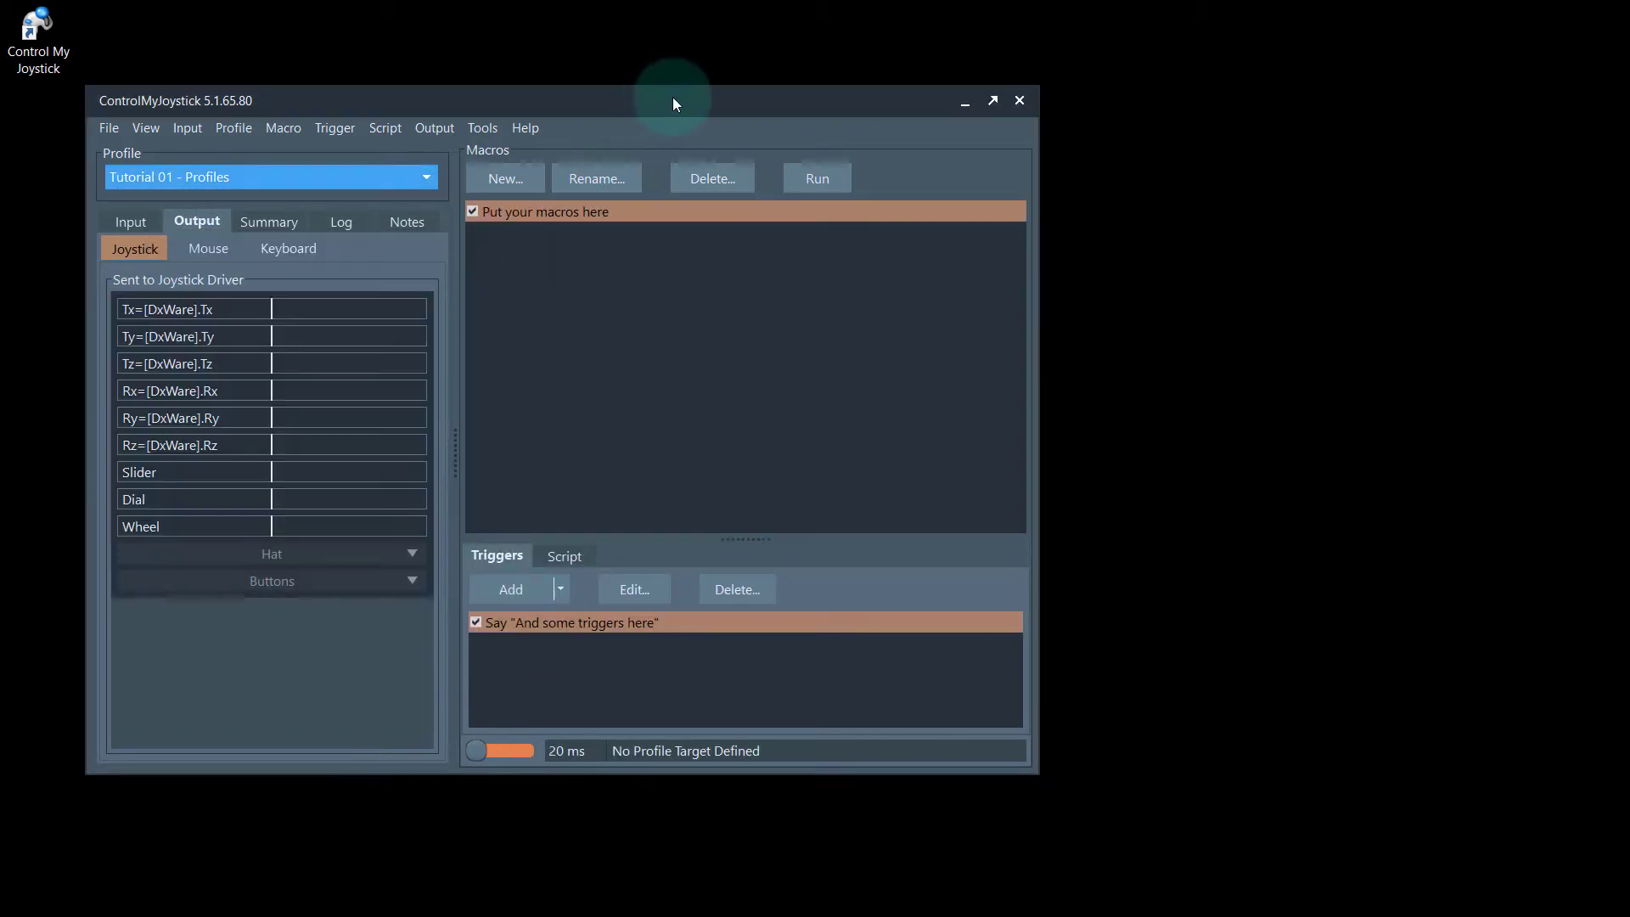
pyautogui.moveTo(678, 98); pyautogui.dragTo(691, 61)
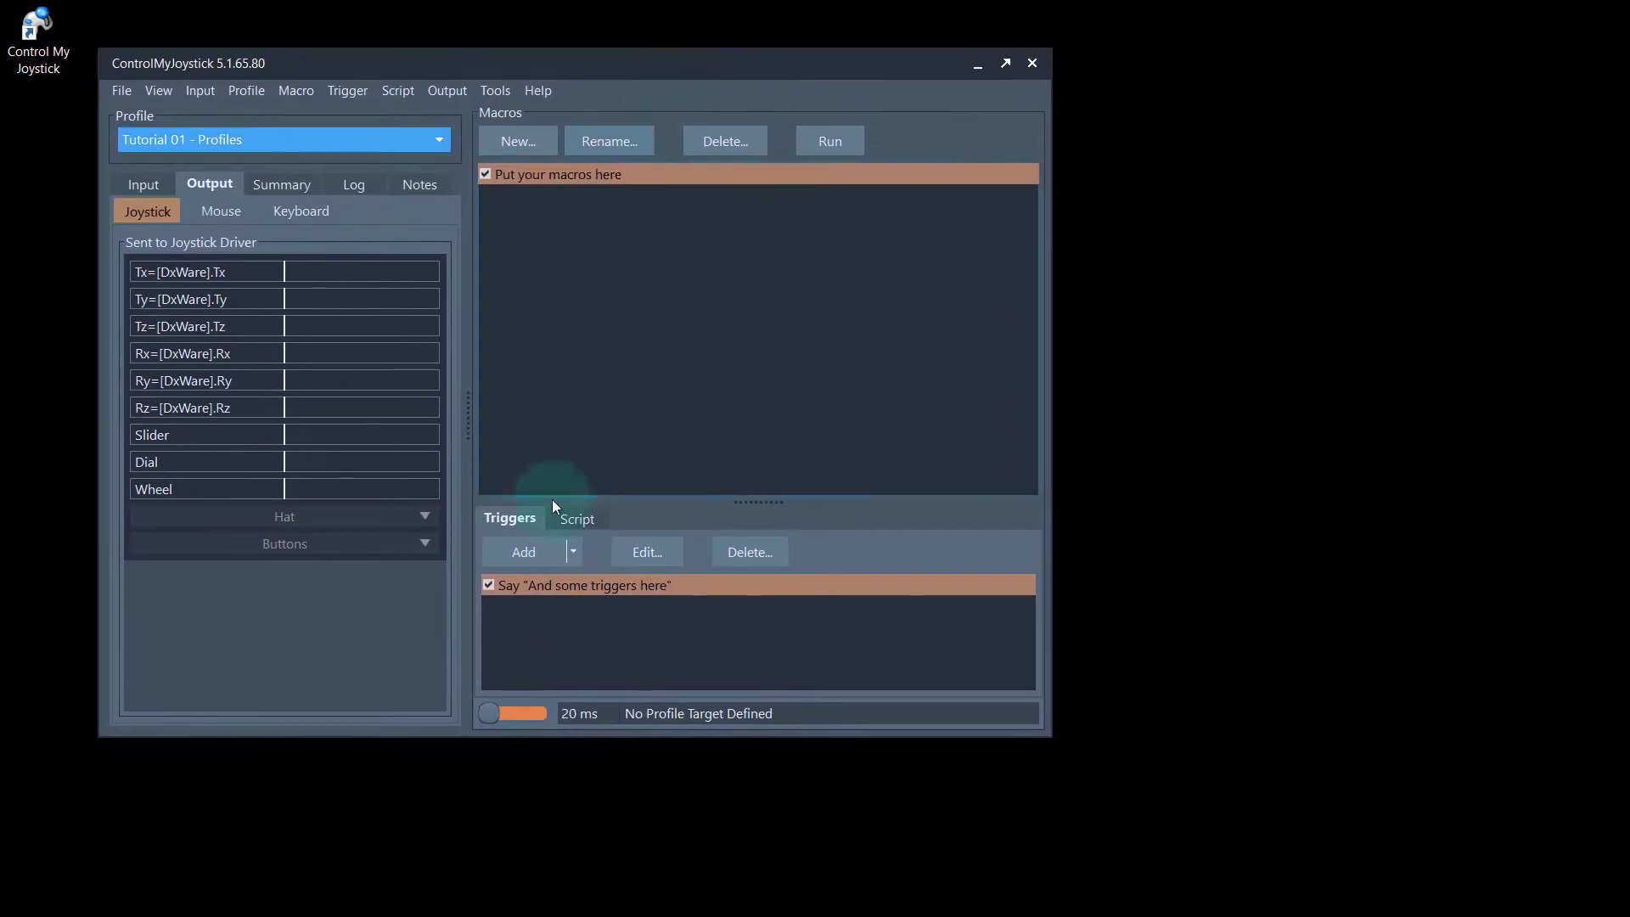
pyautogui.moveTo(458, 911); pyautogui.dragTo(640, 132)
# Switch Device Manager's view to Devices by connection
pyautogui.click(253, 435)
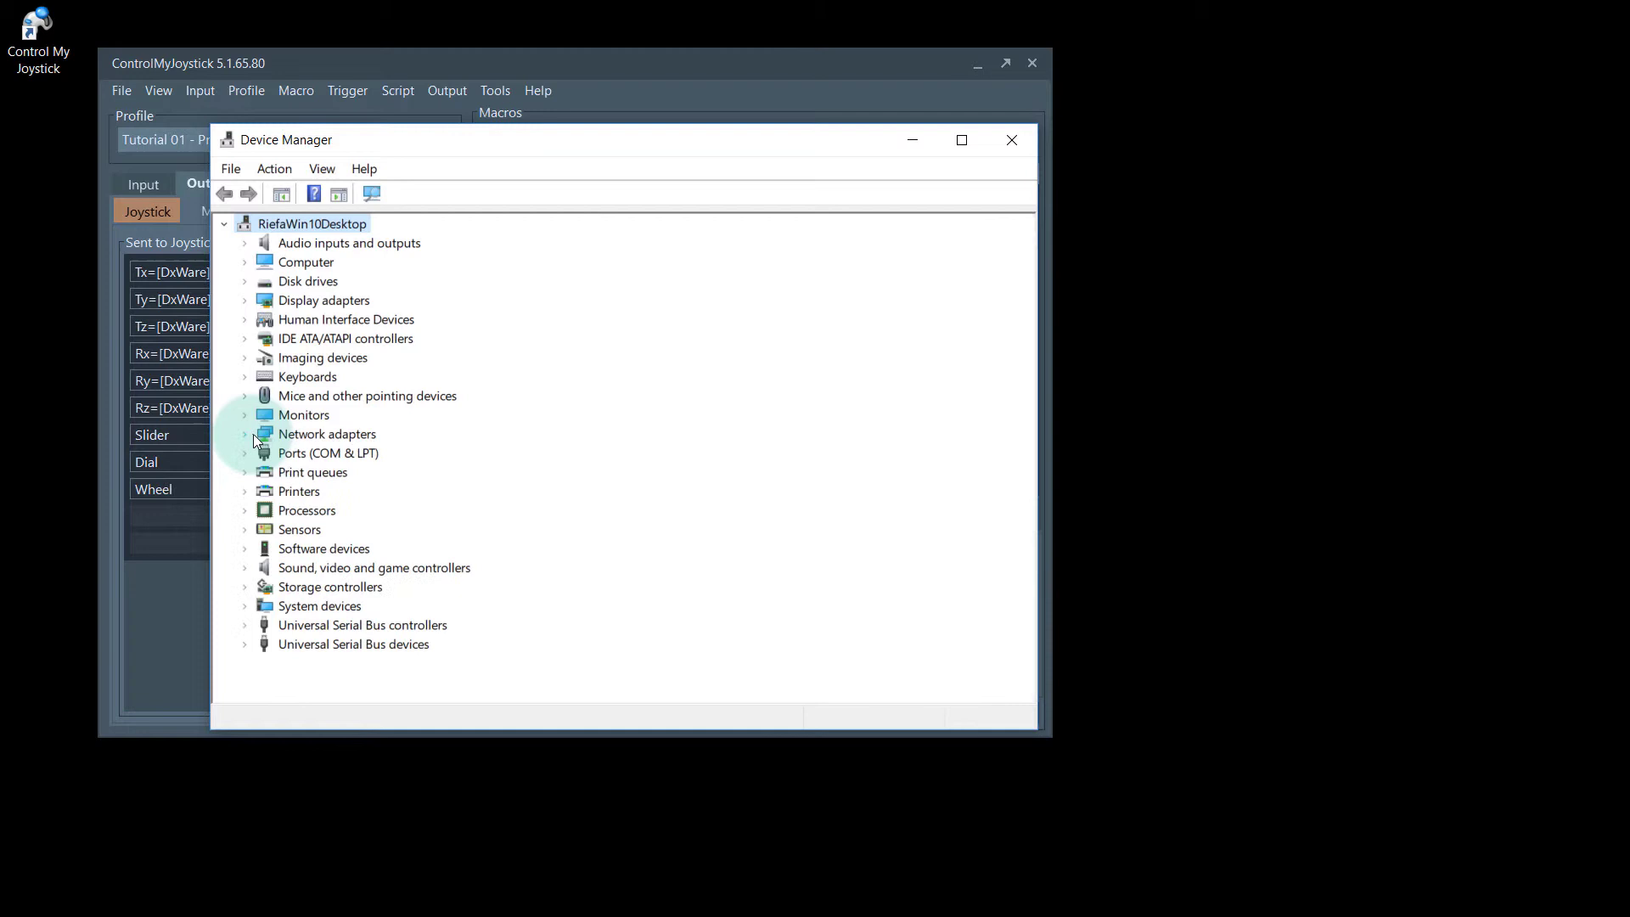
pyautogui.moveTo(375, 140)
pyautogui.mouseDown()
pyautogui.moveTo(410, 130)
pyautogui.moveTo(376, 122)
pyautogui.mouseUp()
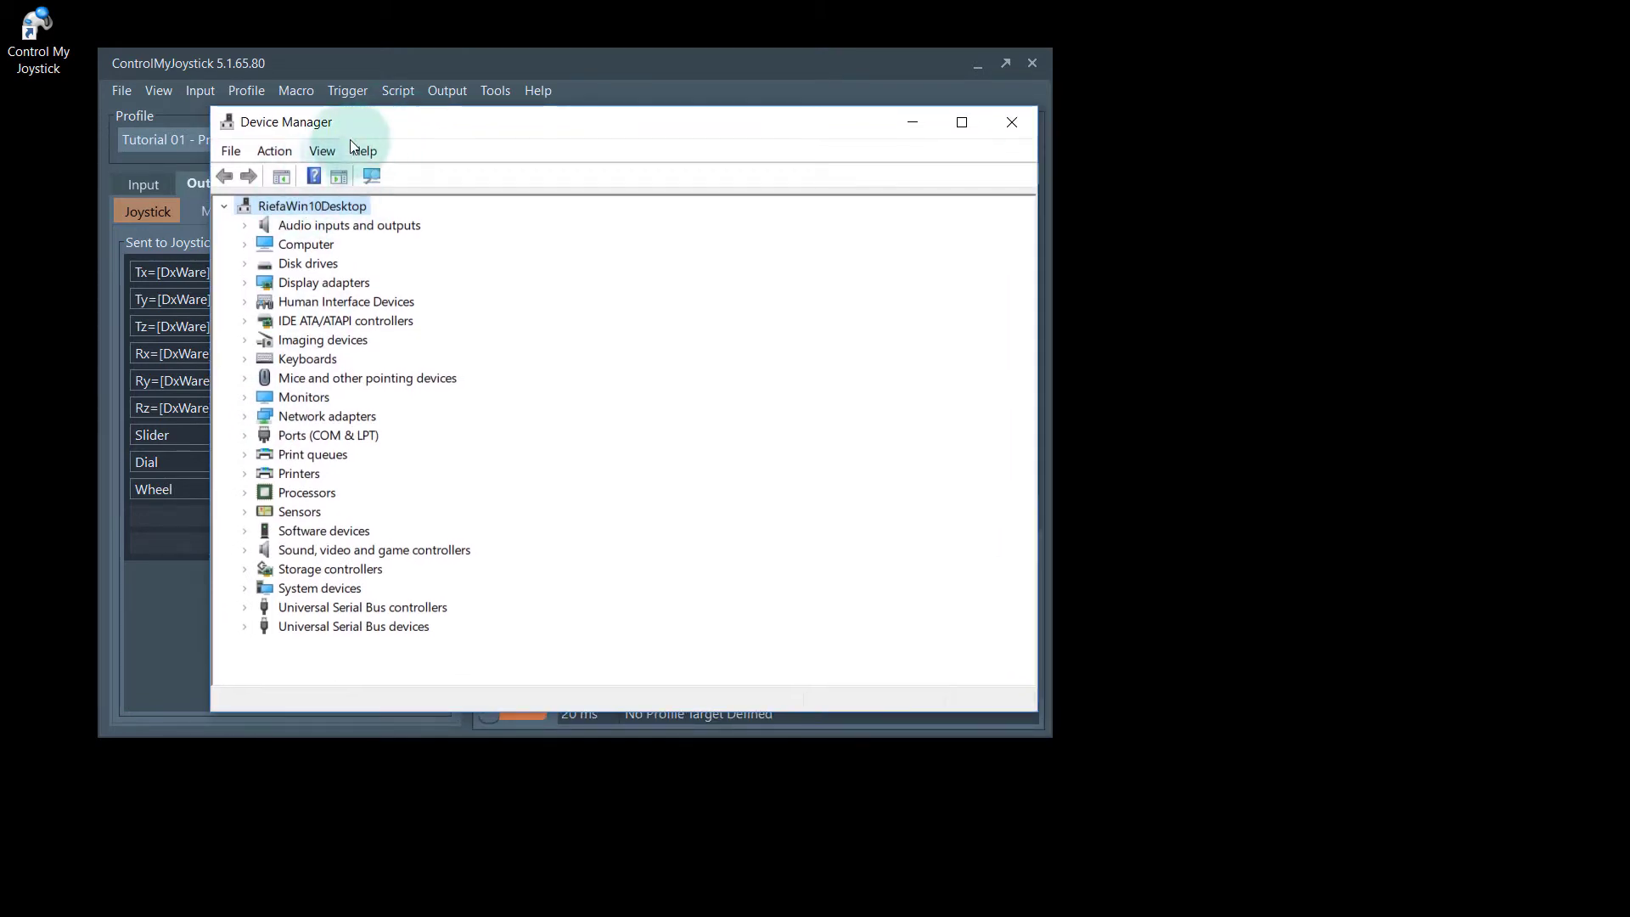
pyautogui.click(323, 151)
pyautogui.click(354, 201)
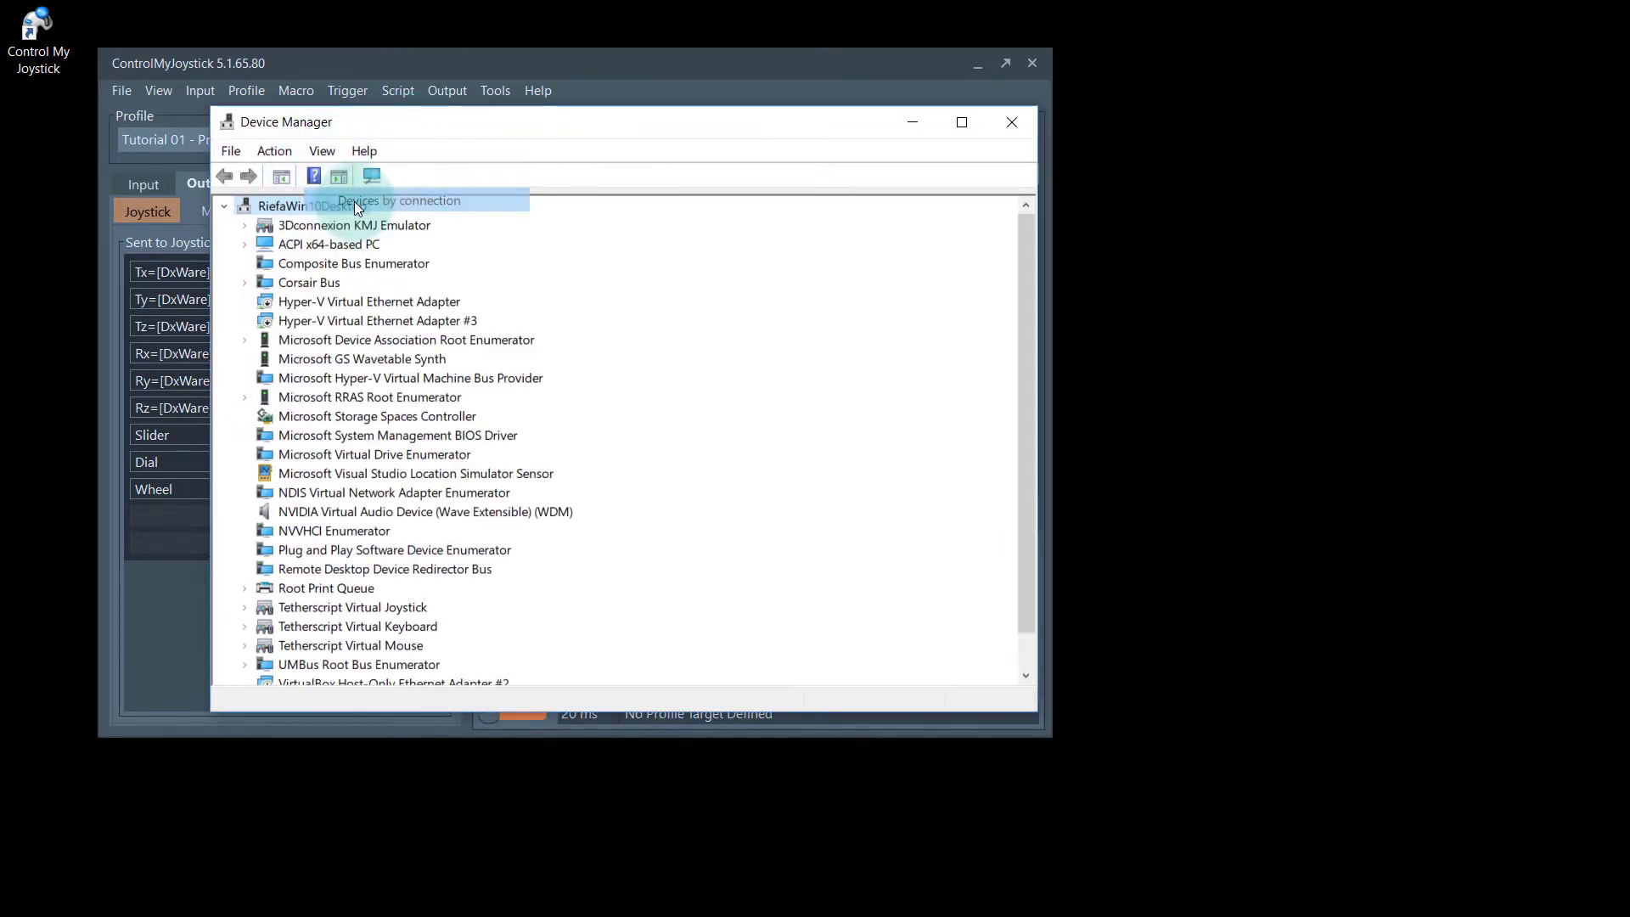
pyautogui.scroll(-1, 446, 532)
# Check the Tetherscript Virtual Joystick, Keyboard and Mouse devices, then minimise Device Manager
pyautogui.click(350, 567)
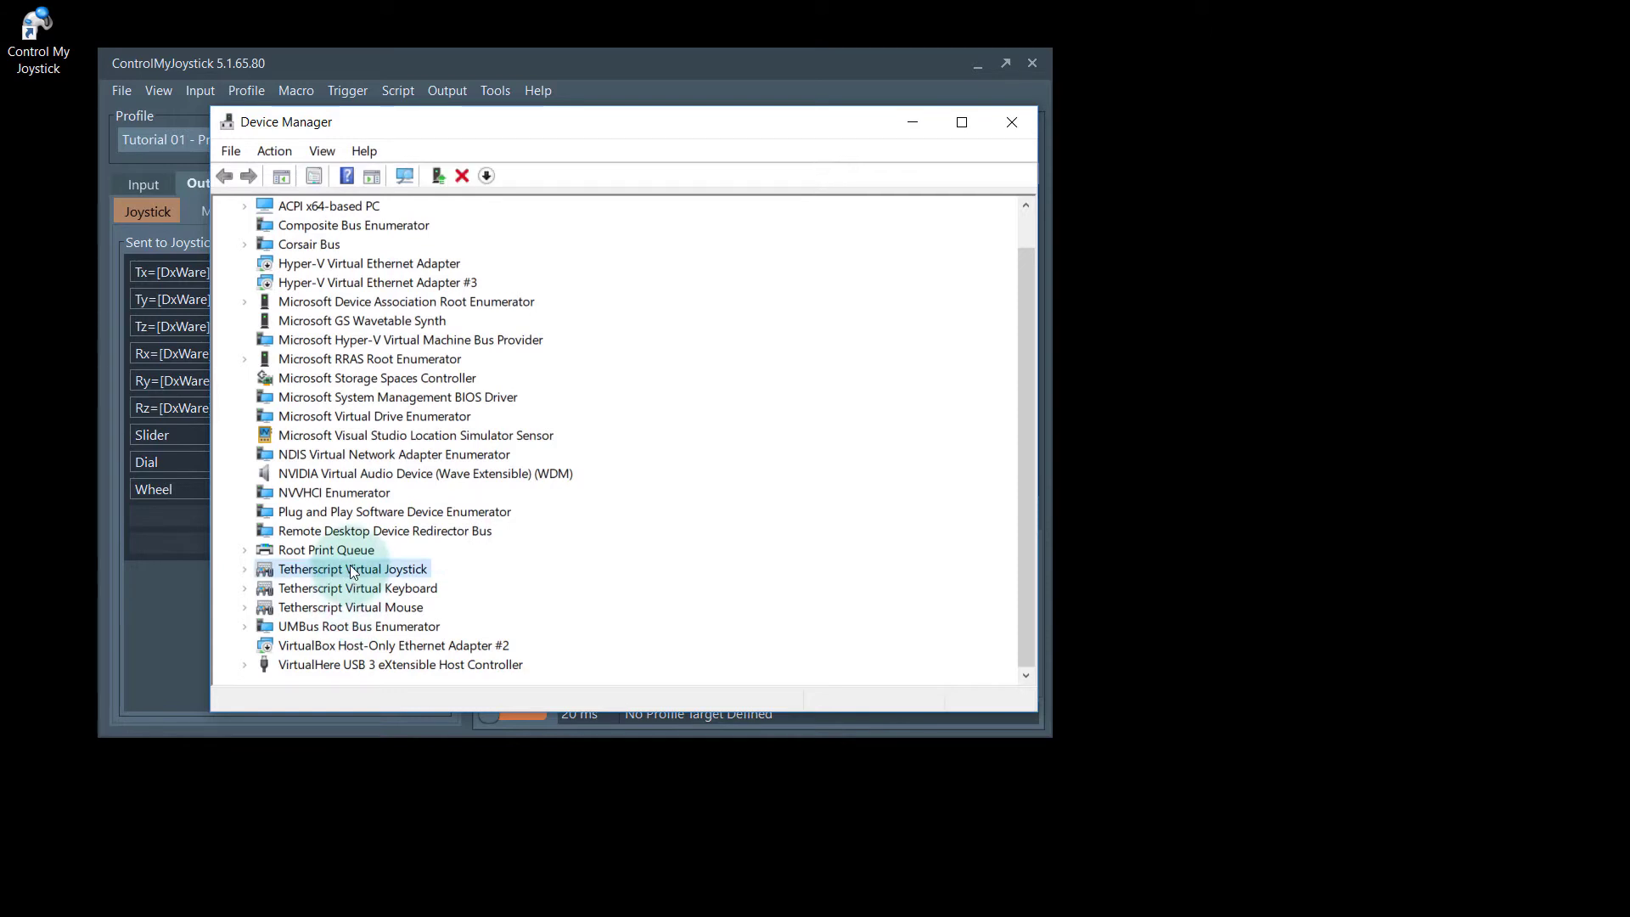
pyautogui.click(345, 589)
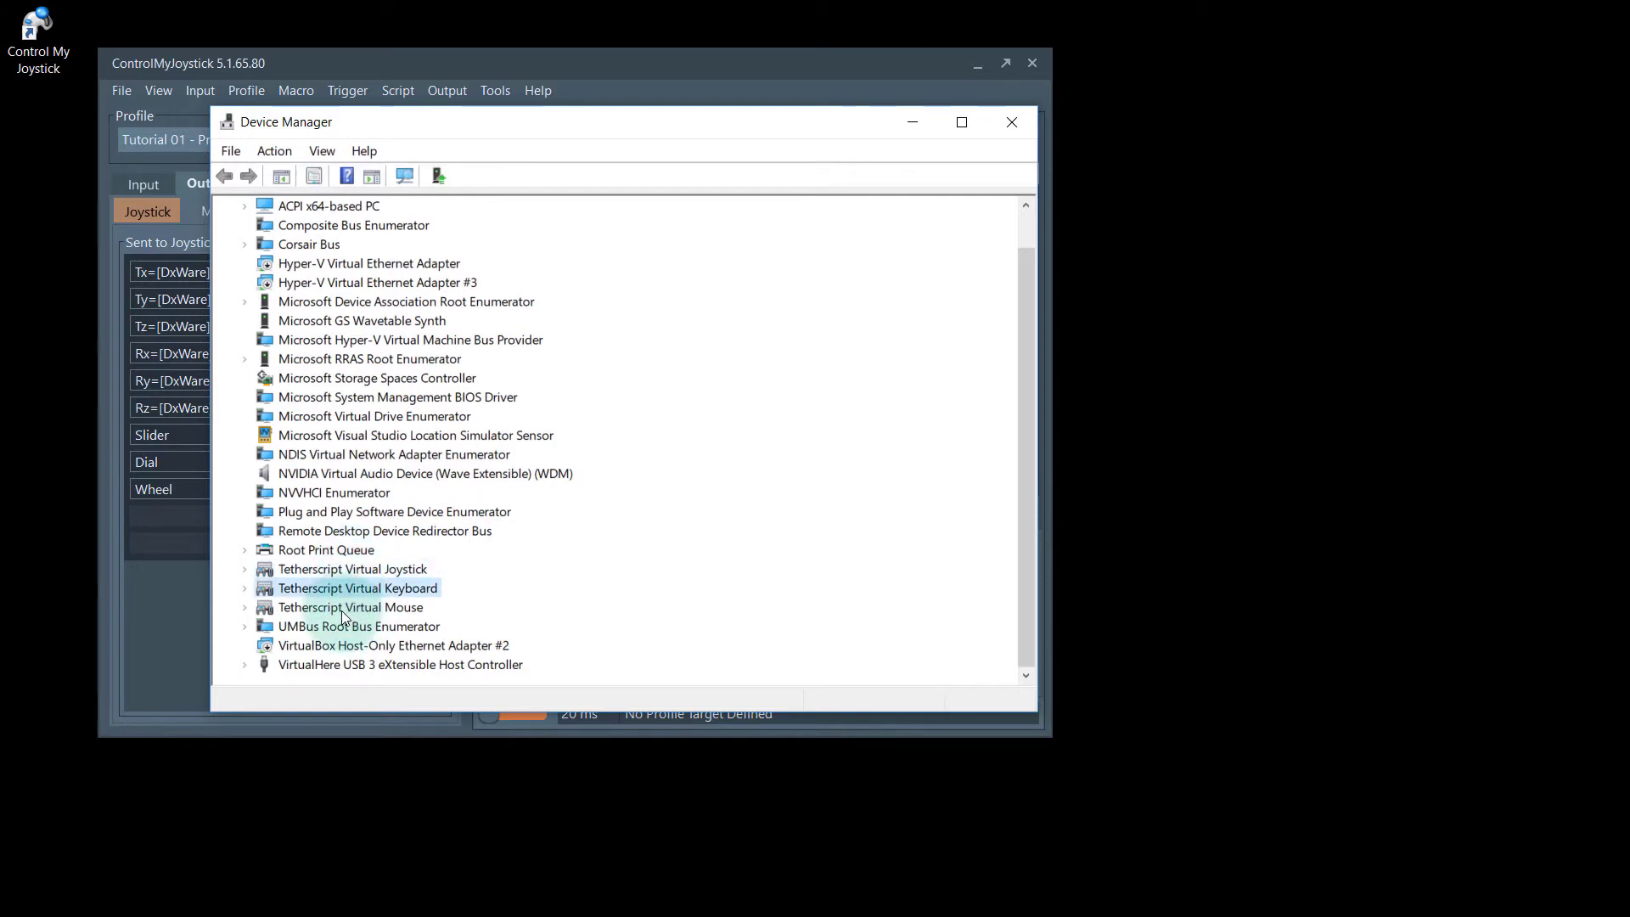
pyautogui.click(341, 609)
pyautogui.click(348, 570)
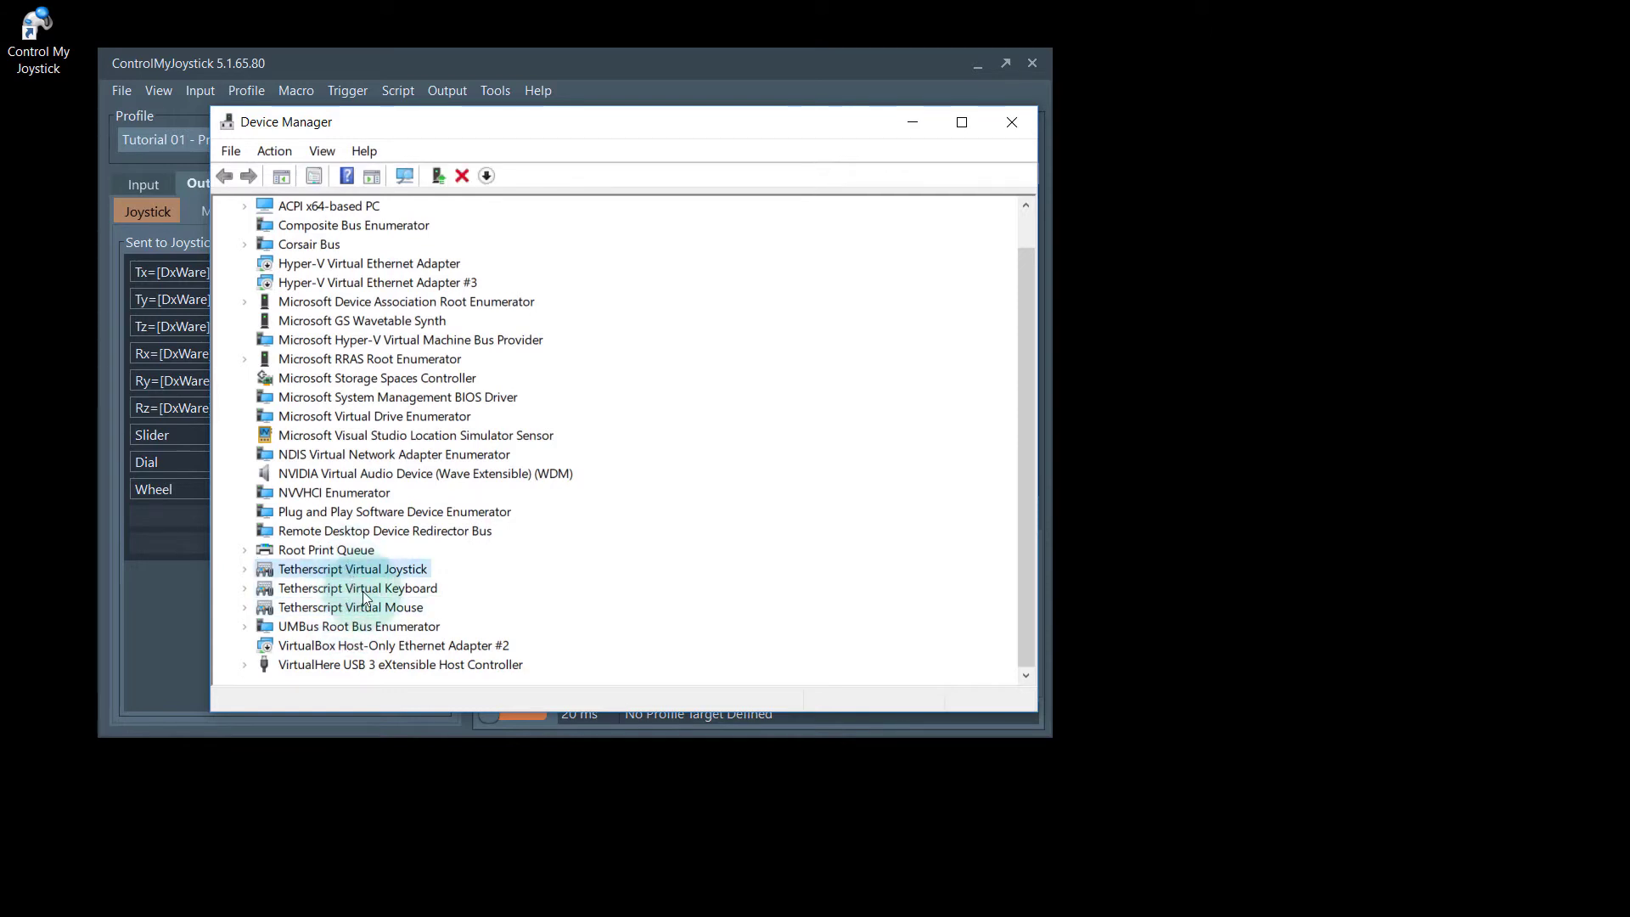
pyautogui.click(363, 591)
pyautogui.click(364, 608)
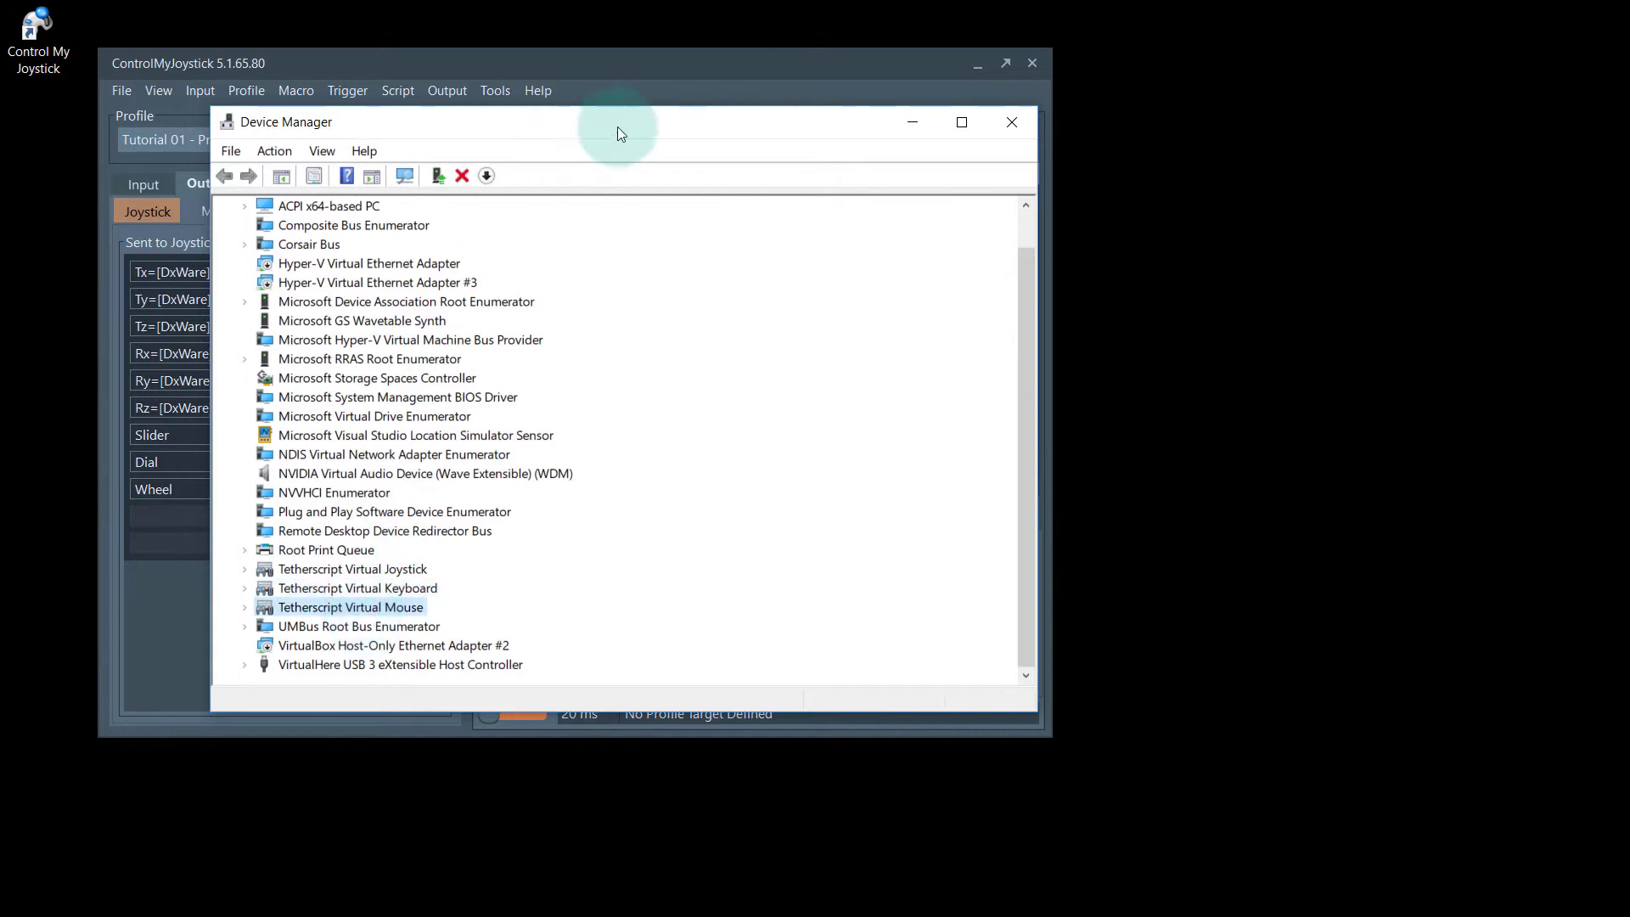
pyautogui.moveTo(618, 126)
pyautogui.mouseDown()
pyautogui.moveTo(602, 199)
pyautogui.moveTo(610, 141)
pyautogui.mouseUp()
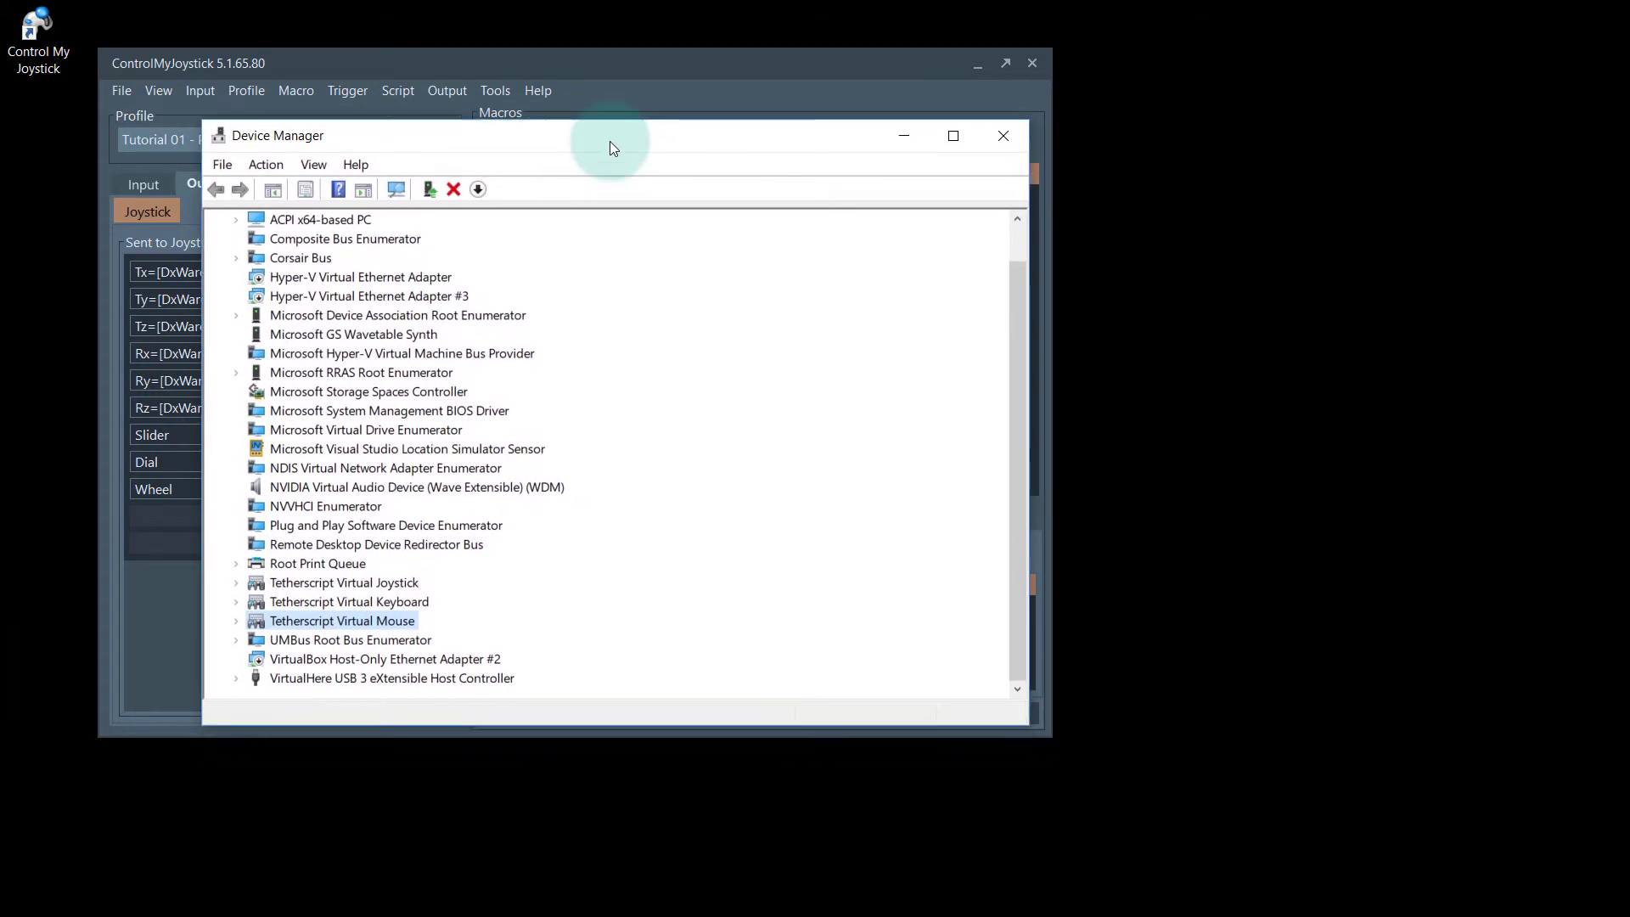
pyautogui.click(378, 586)
pyautogui.click(387, 604)
pyautogui.click(387, 618)
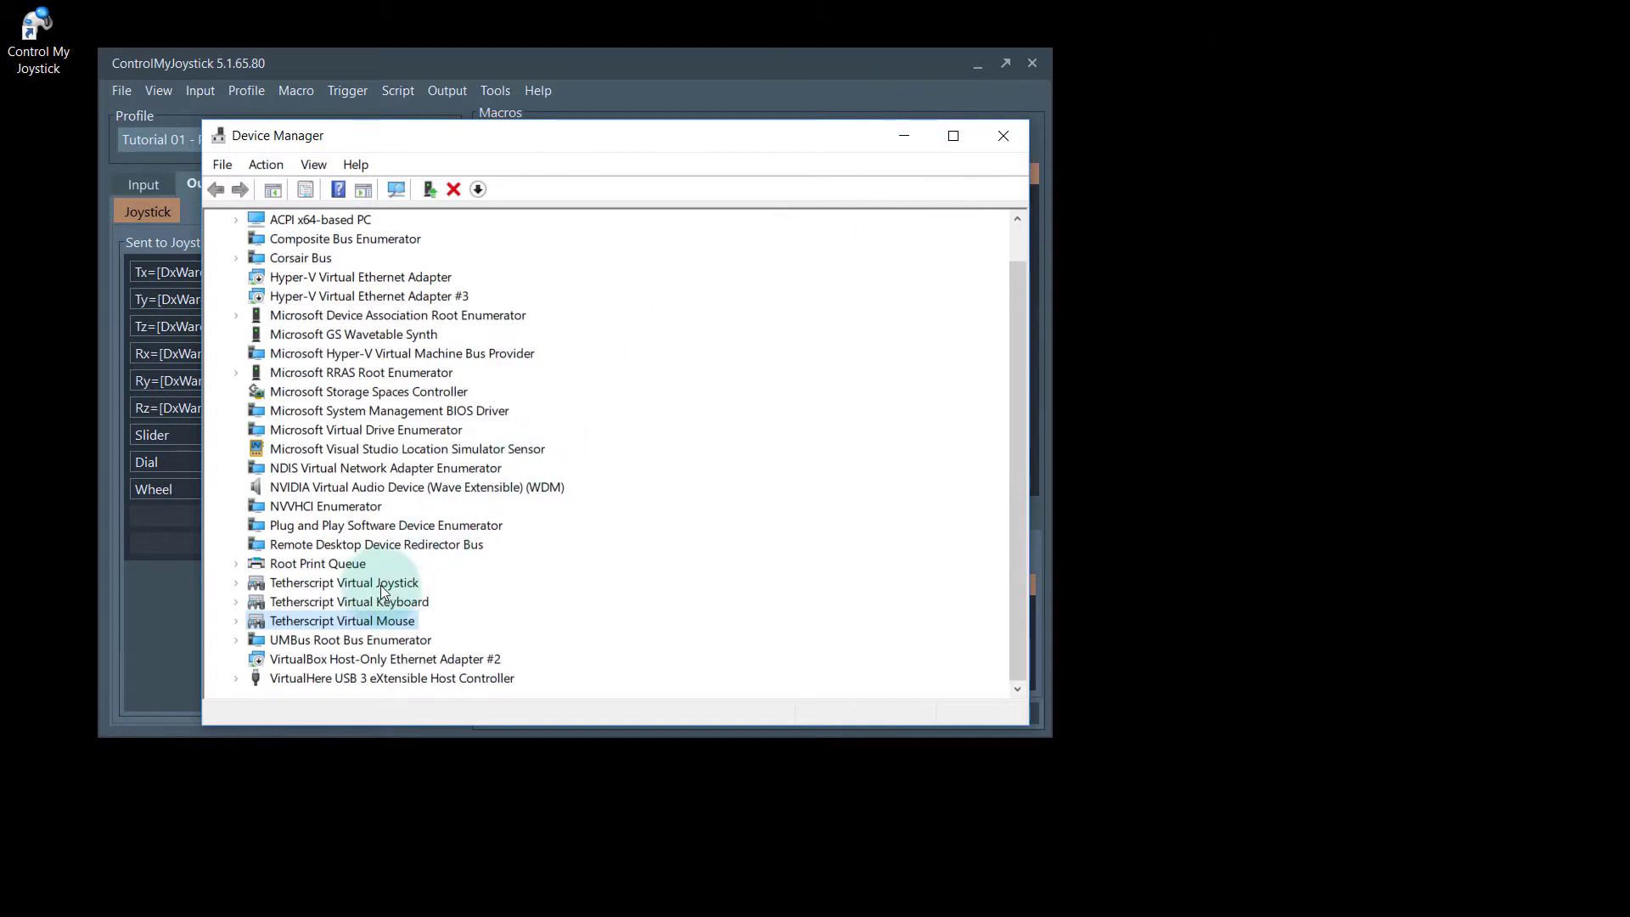
pyautogui.click(903, 143)
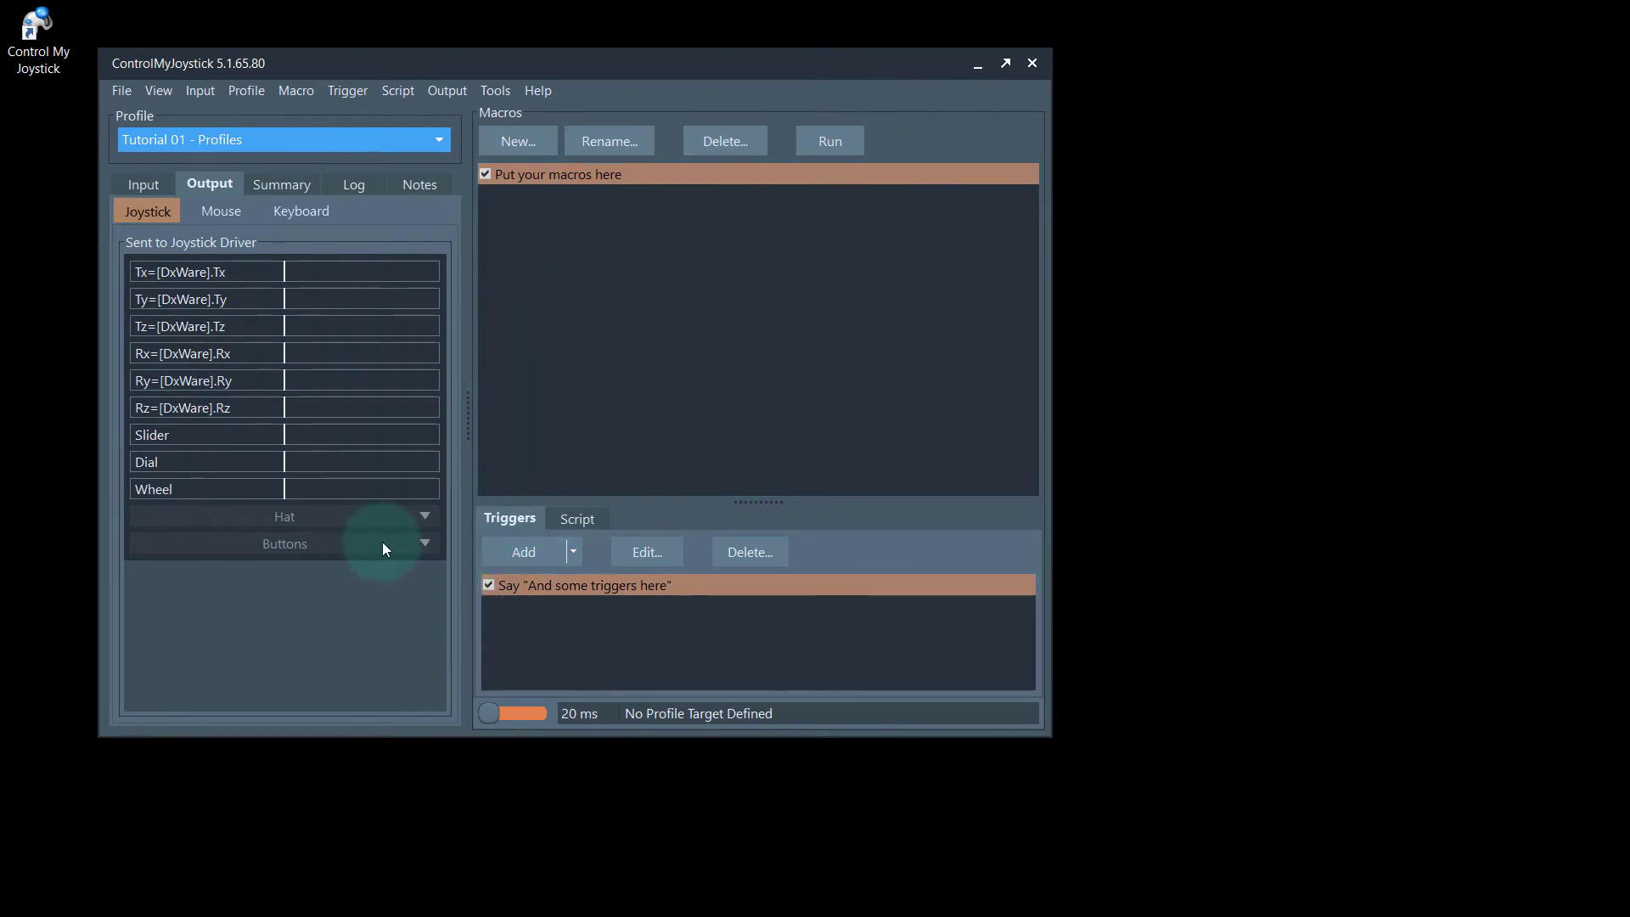
# Load the 'Tutorial 00 - Introduction' profile and widen the Notes panel showing its welcome text
pyautogui.moveTo(382, 549)
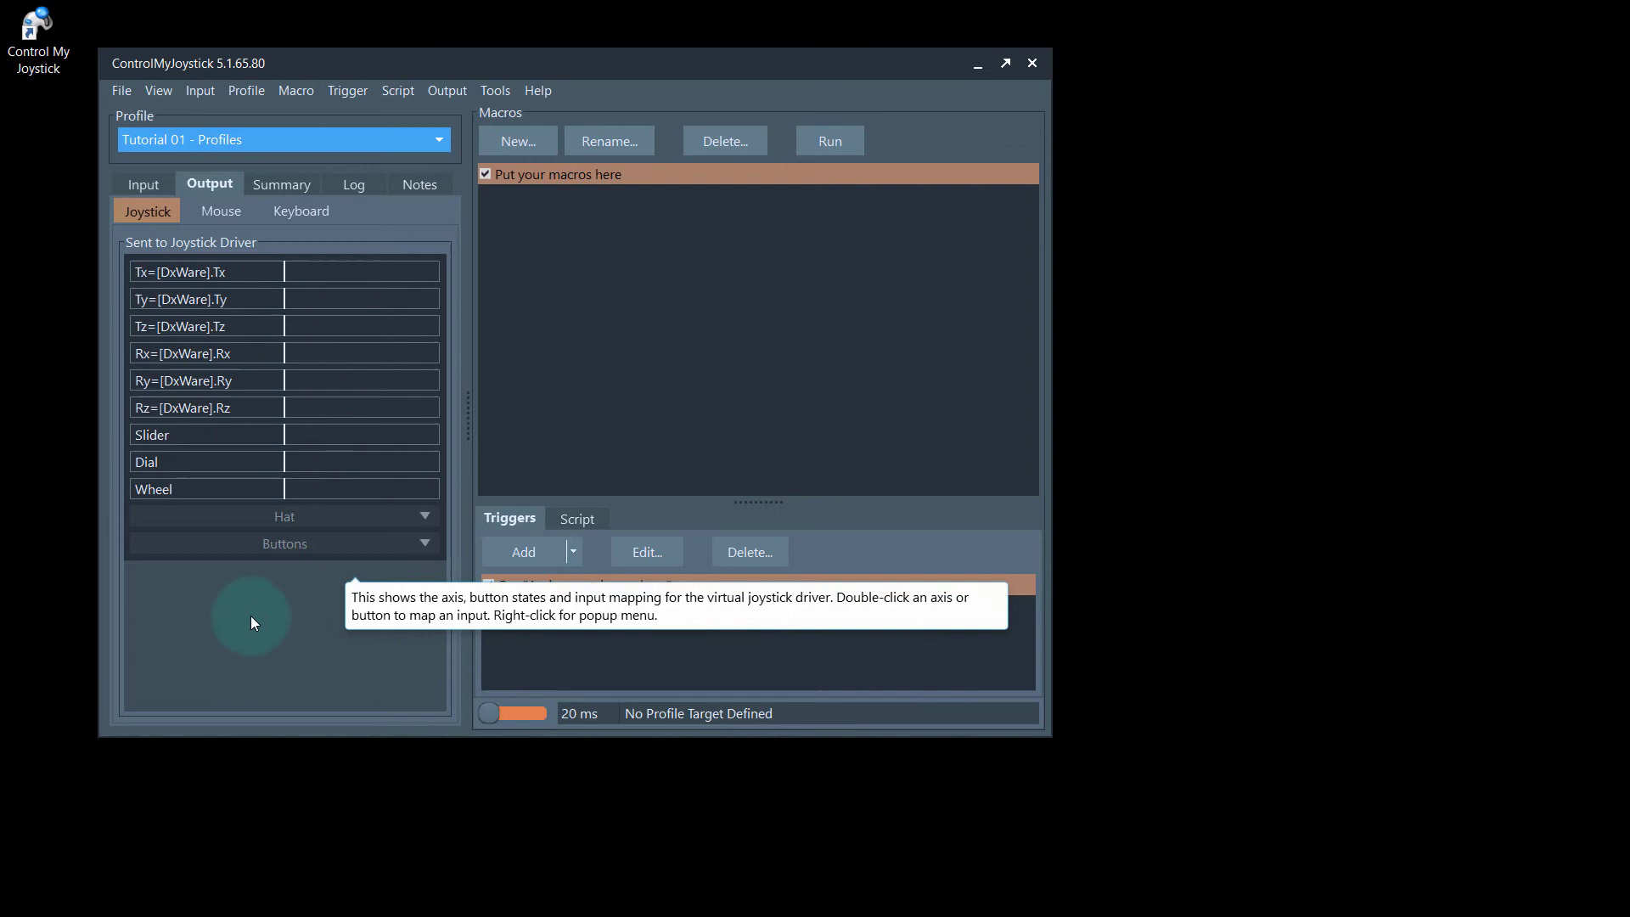
pyautogui.click(150, 91)
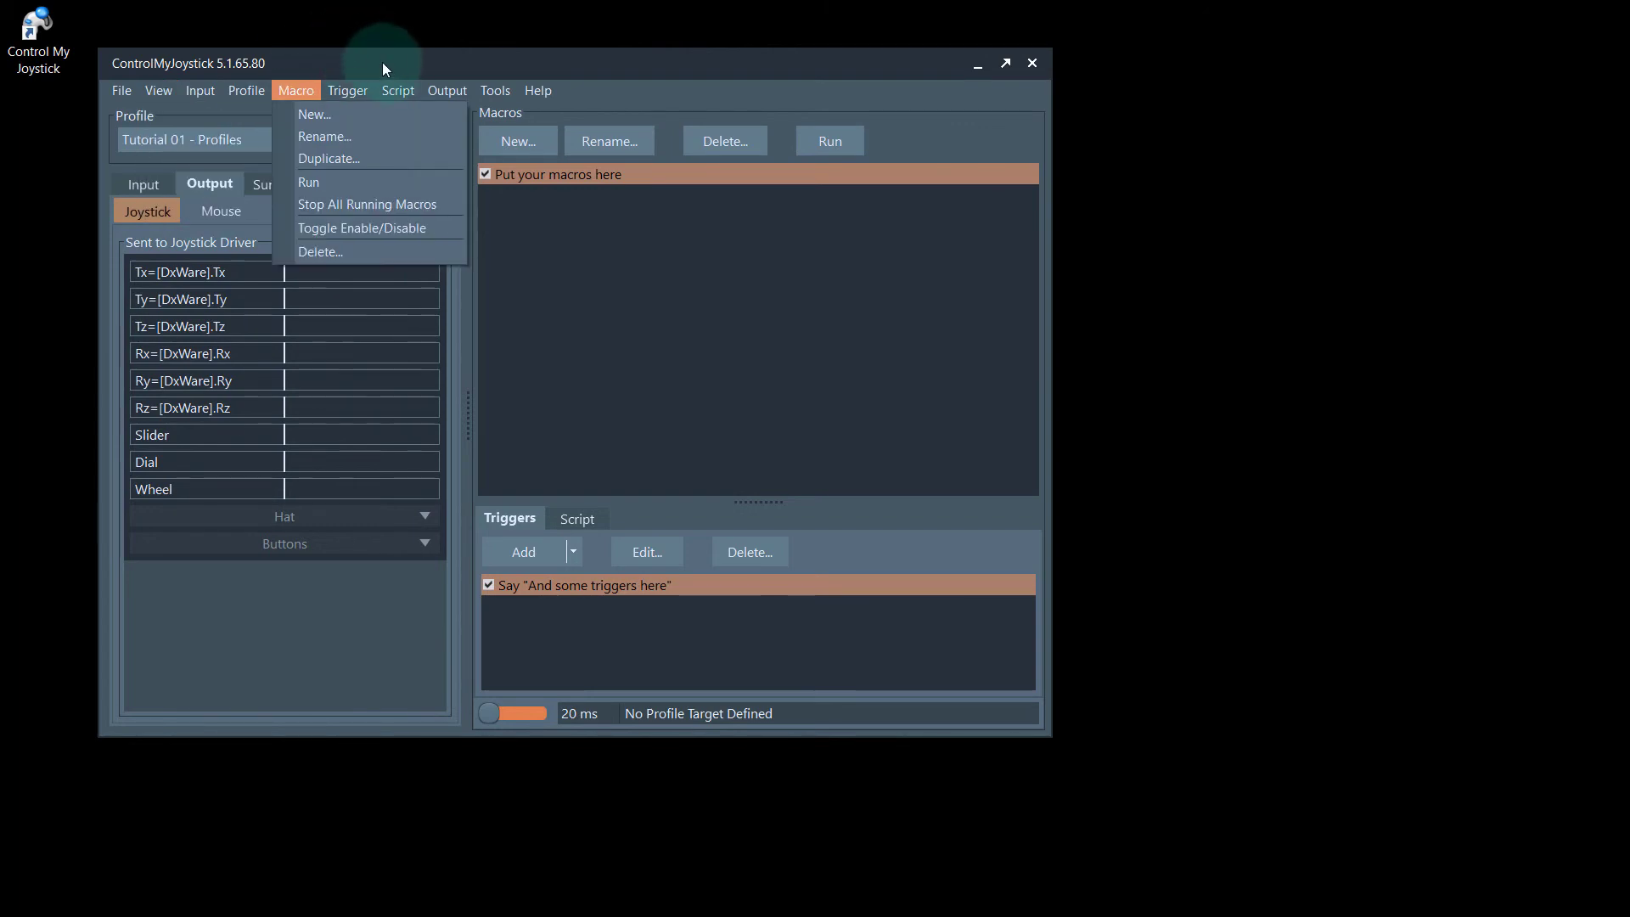
pyautogui.moveTo(353, 63); pyautogui.dragTo(368, 63)
pyautogui.click(249, 143)
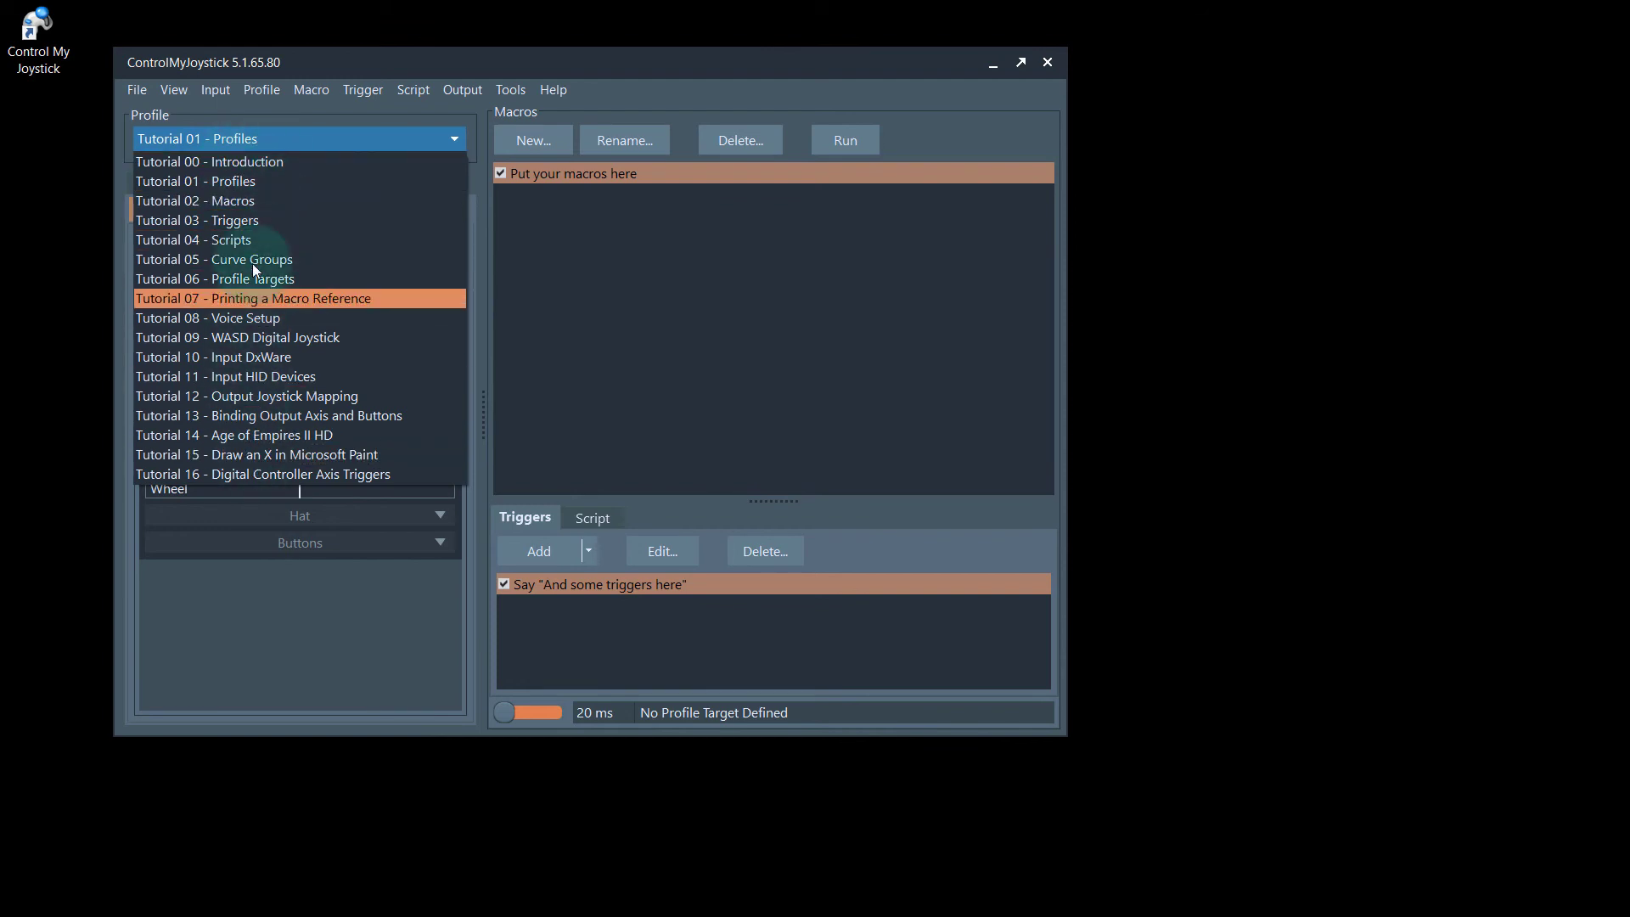
pyautogui.click(265, 165)
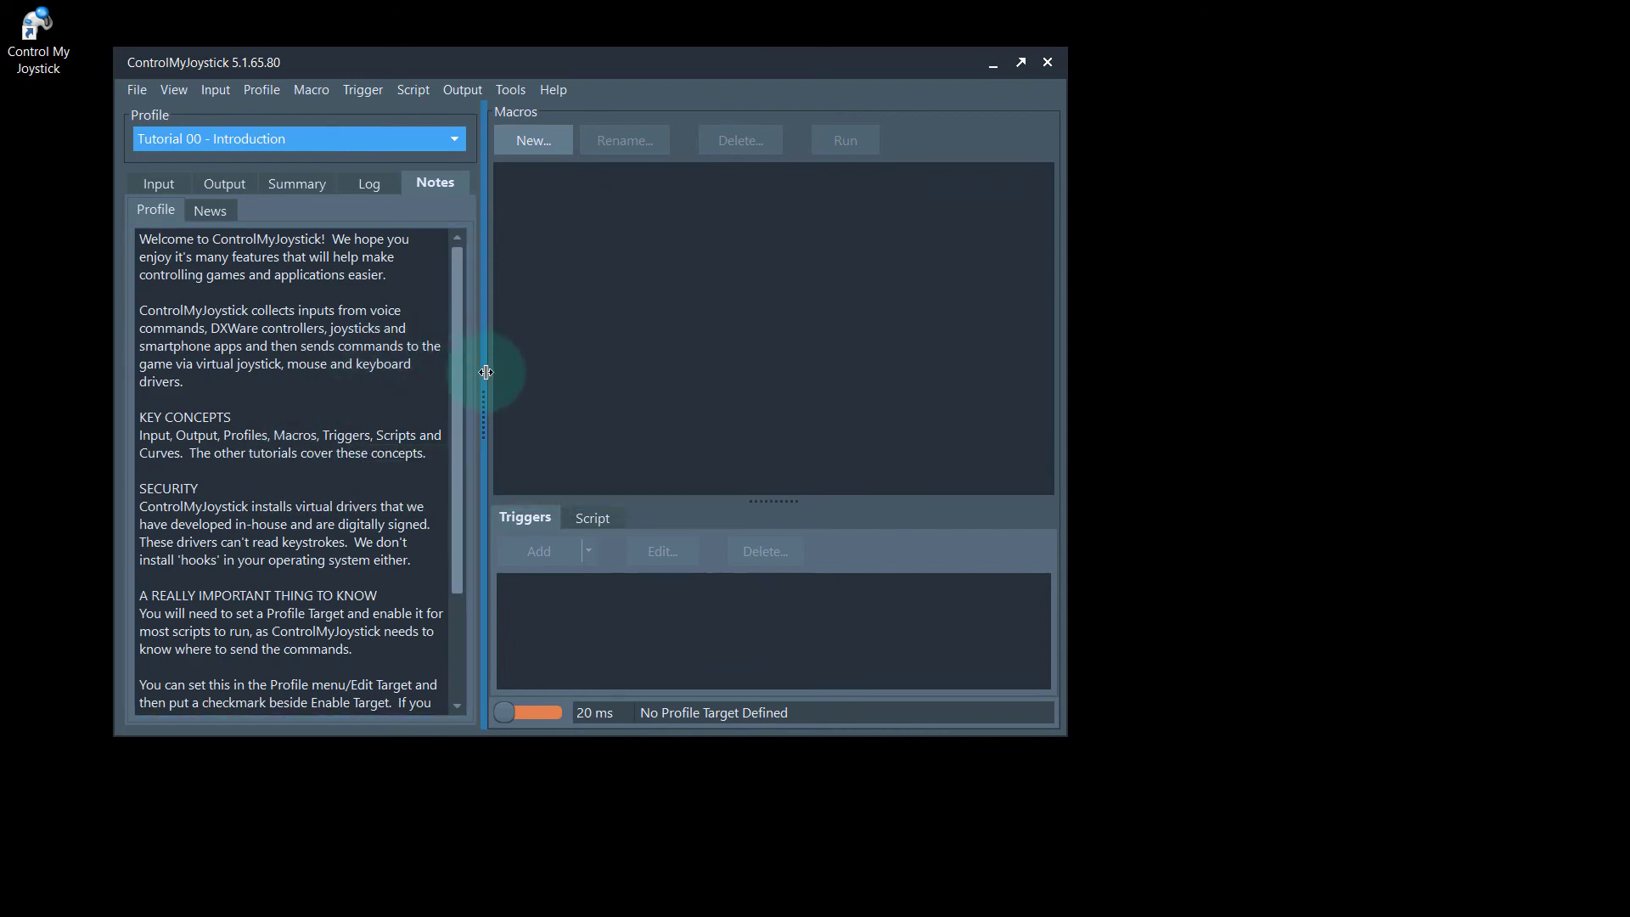
pyautogui.moveTo(486, 370); pyautogui.dragTo(485, 408)
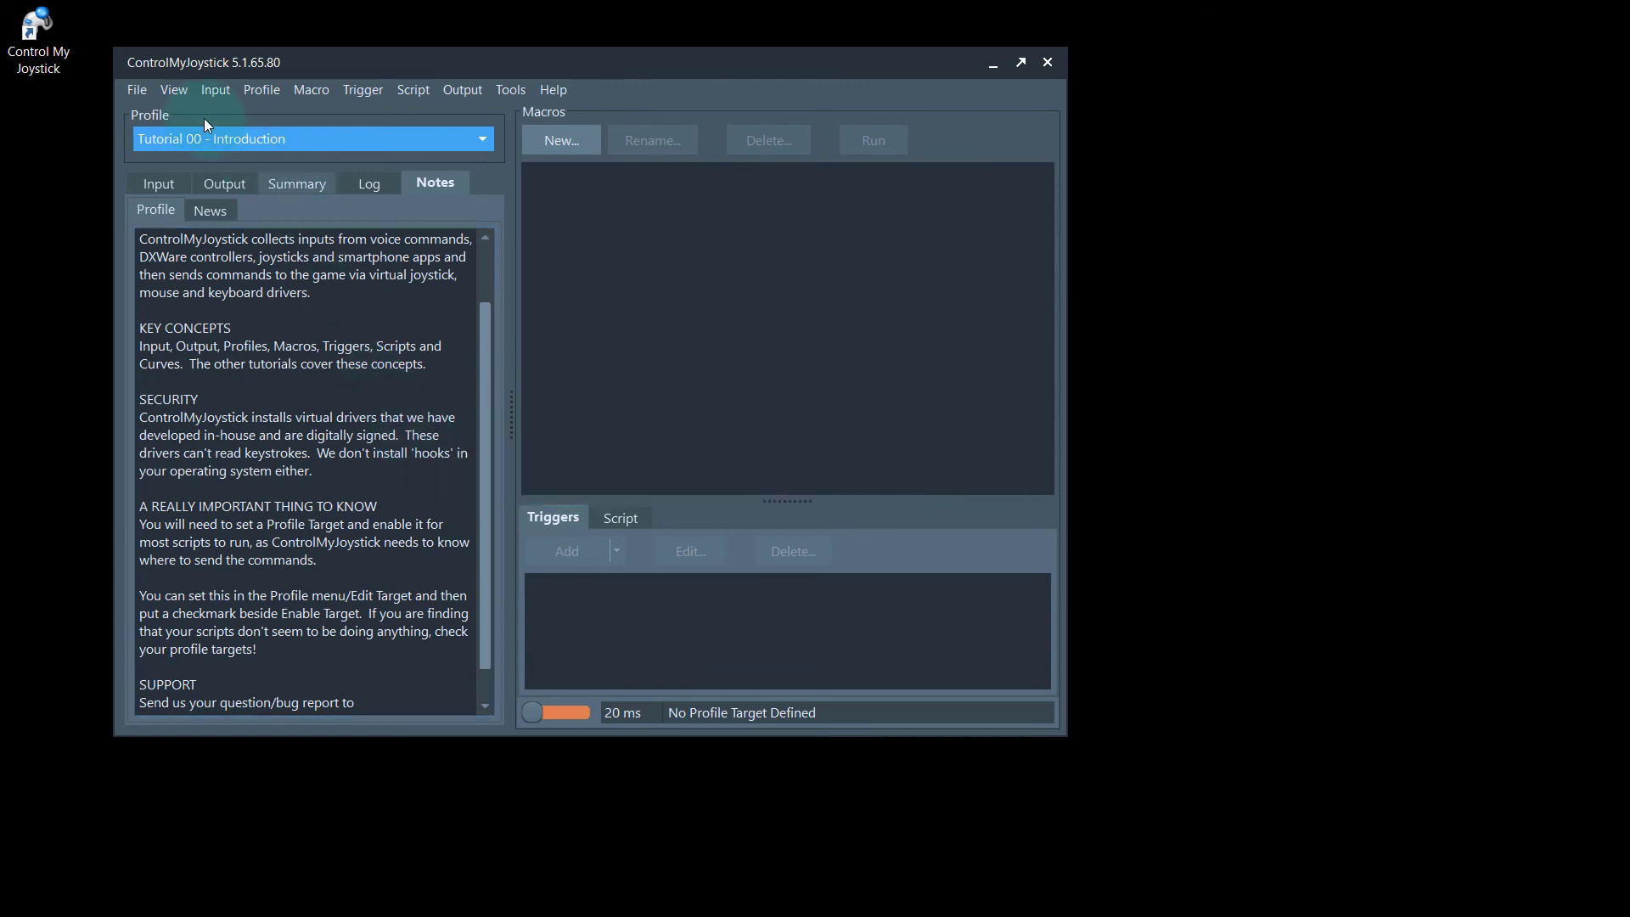